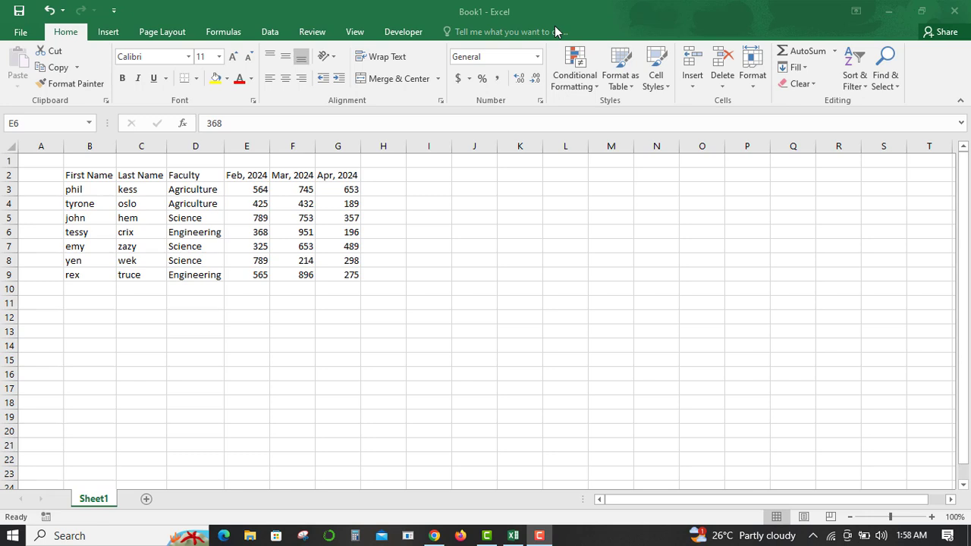
# Convert the data range B2:G9 into a table, using the first row as headers
pyautogui.click(248, 217)
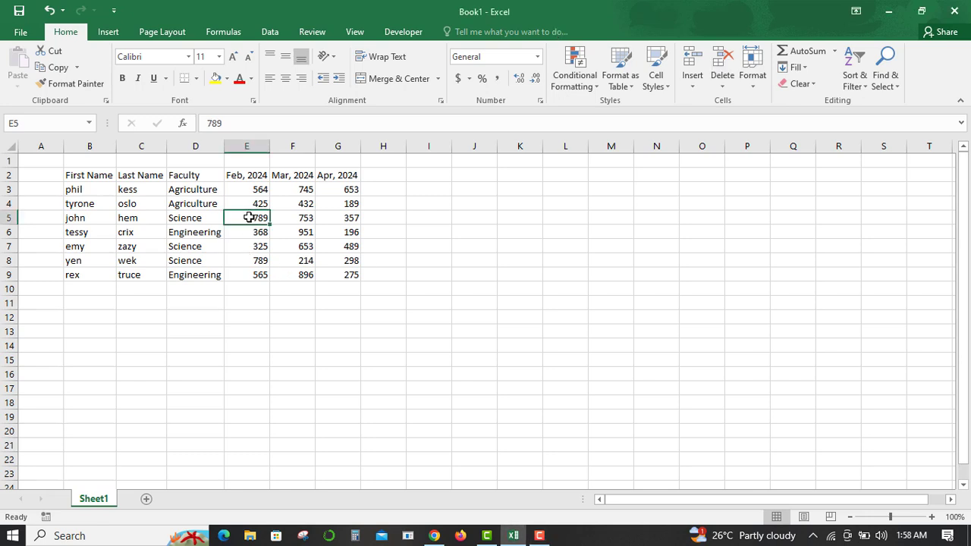
pyautogui.hotkey('ctrl', 't')
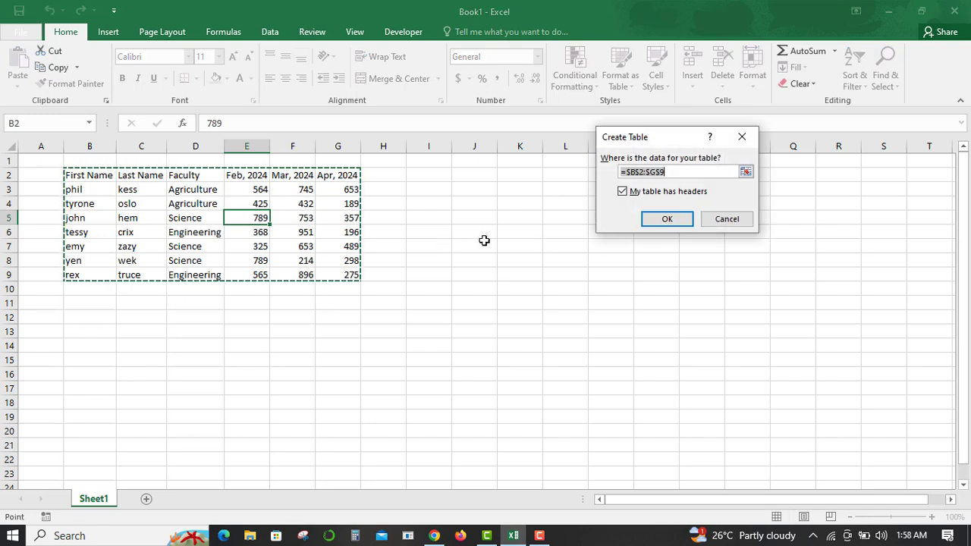
pyautogui.click(667, 219)
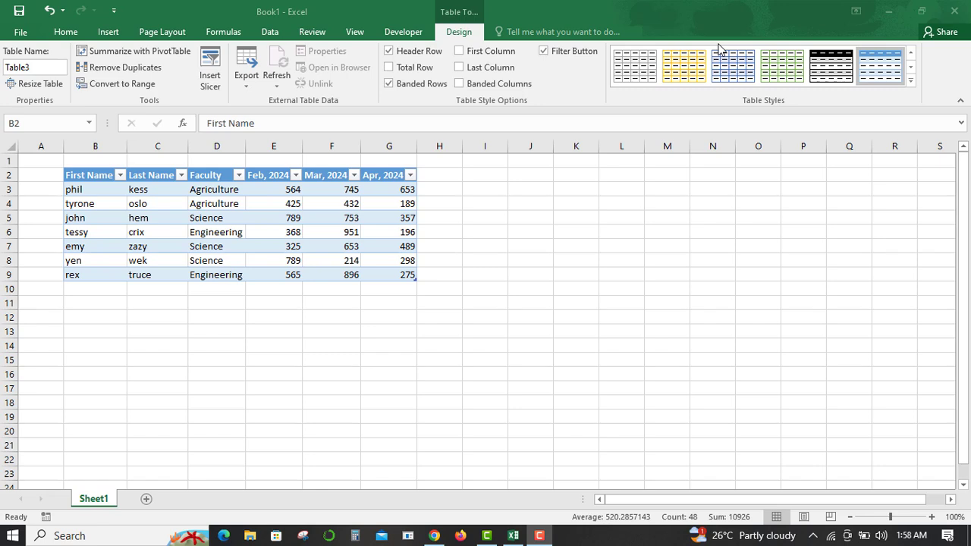
# Start a TEXTJOIN formula in cell H3 with a single space as the delimiter
pyautogui.click(439, 189)
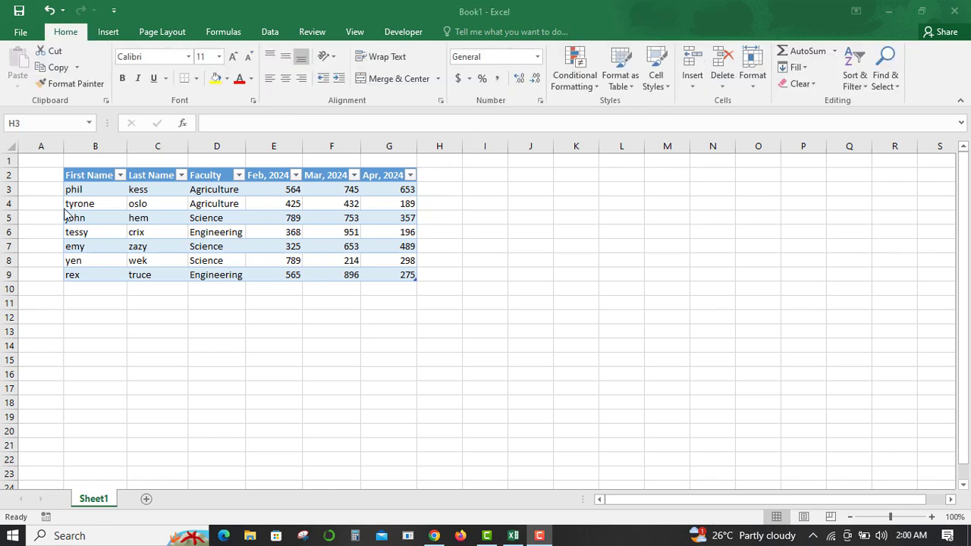
pyautogui.click(434, 190)
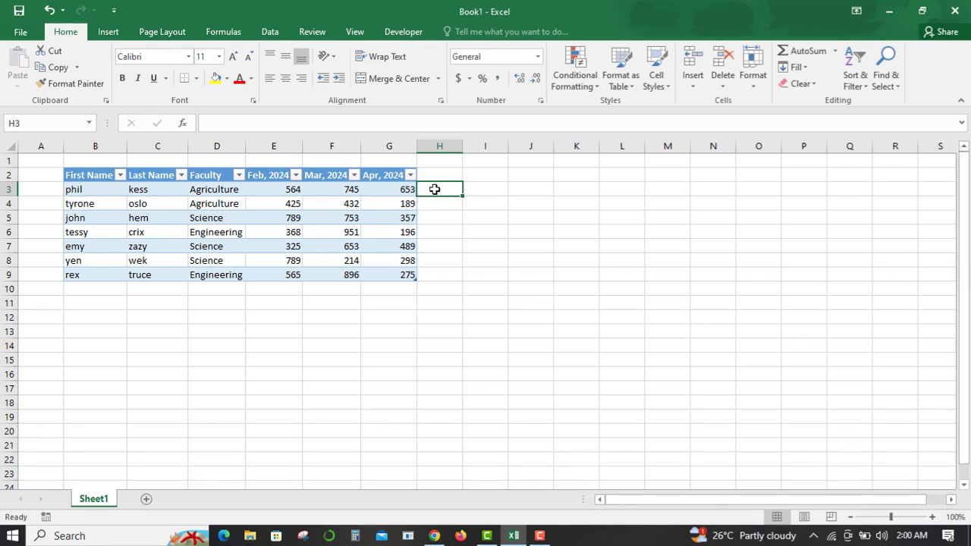
pyautogui.write('=text')
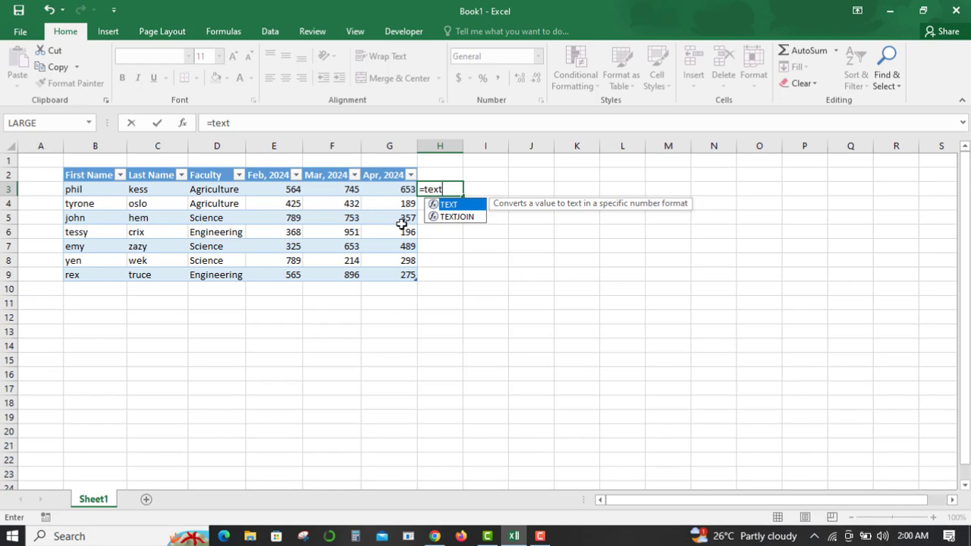
pyautogui.doubleClick(457, 217)
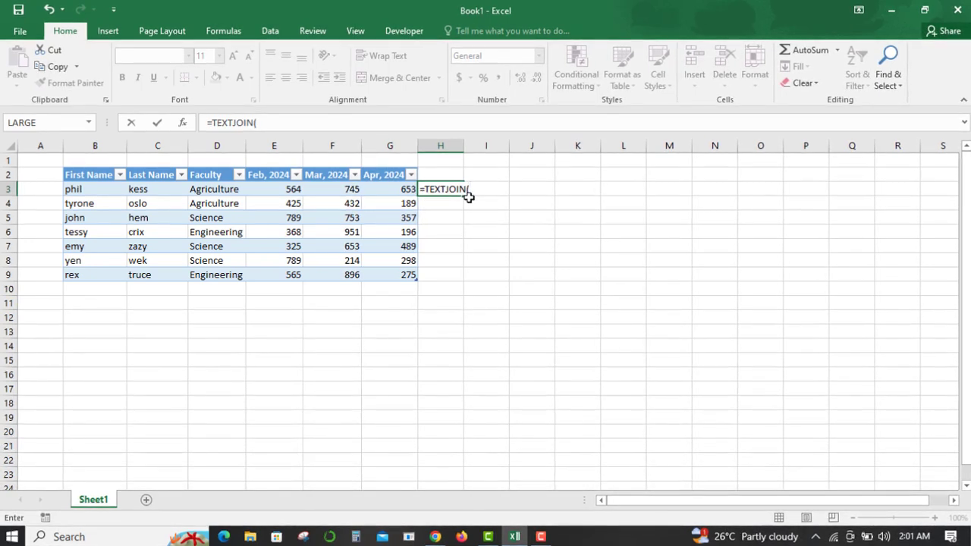
pyautogui.write('"')
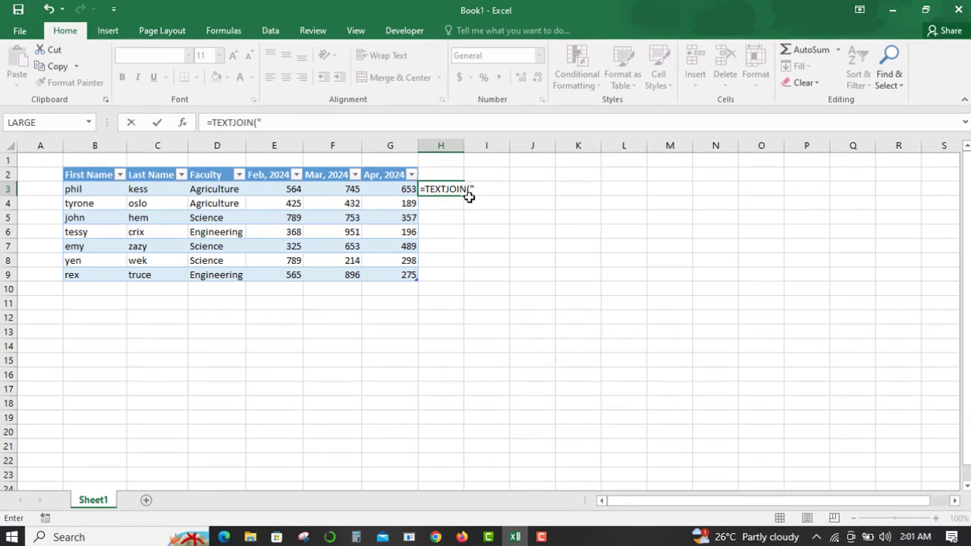
pyautogui.write(' "')
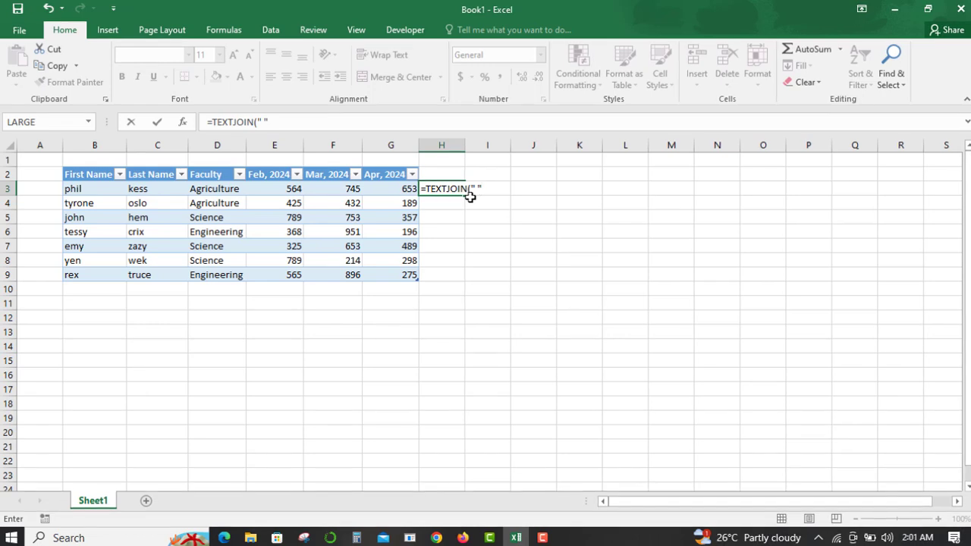
pyautogui.write(',')
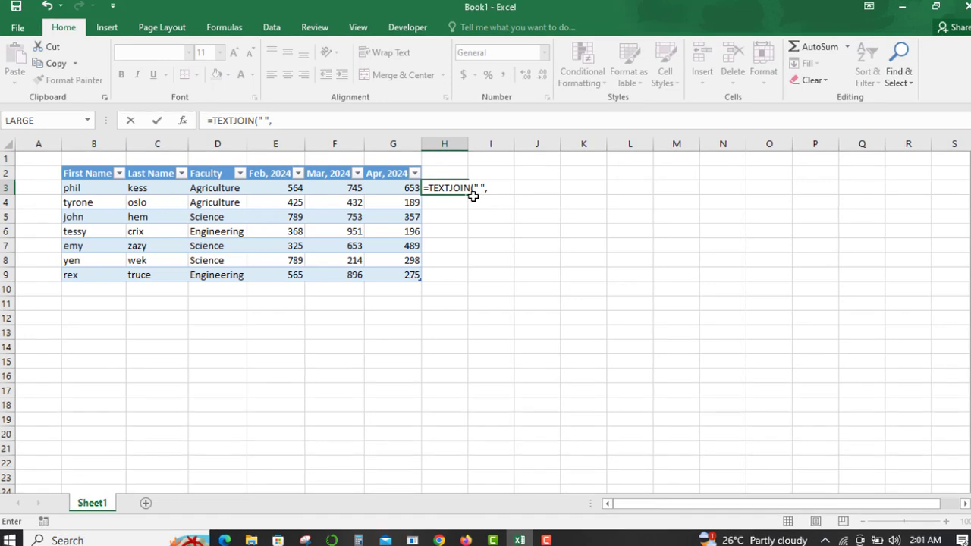
pyautogui.write('T')
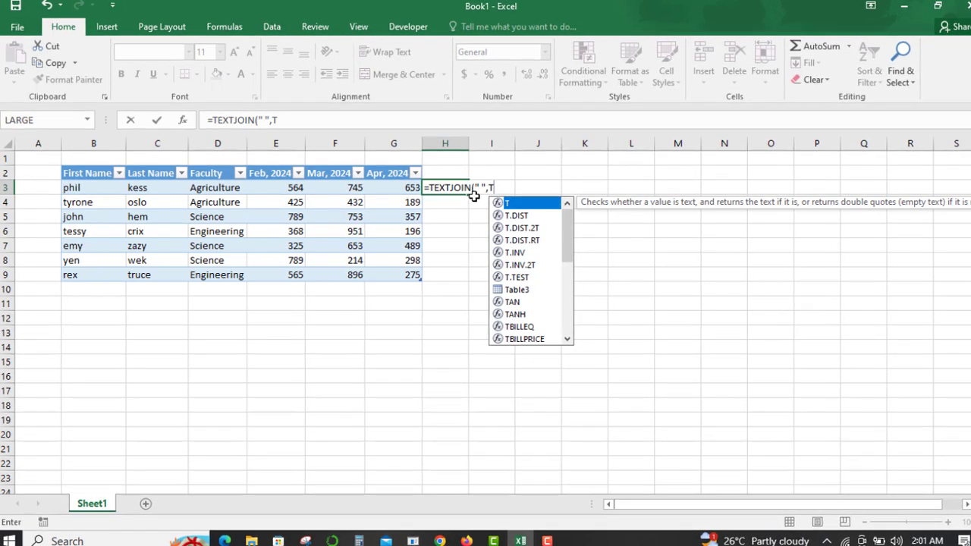
pyautogui.write('ure')
pyautogui.press('BackSpace')
pyautogui.press('BackSpace')
pyautogui.press('BackSpace')
pyautogui.press('BackSpace')
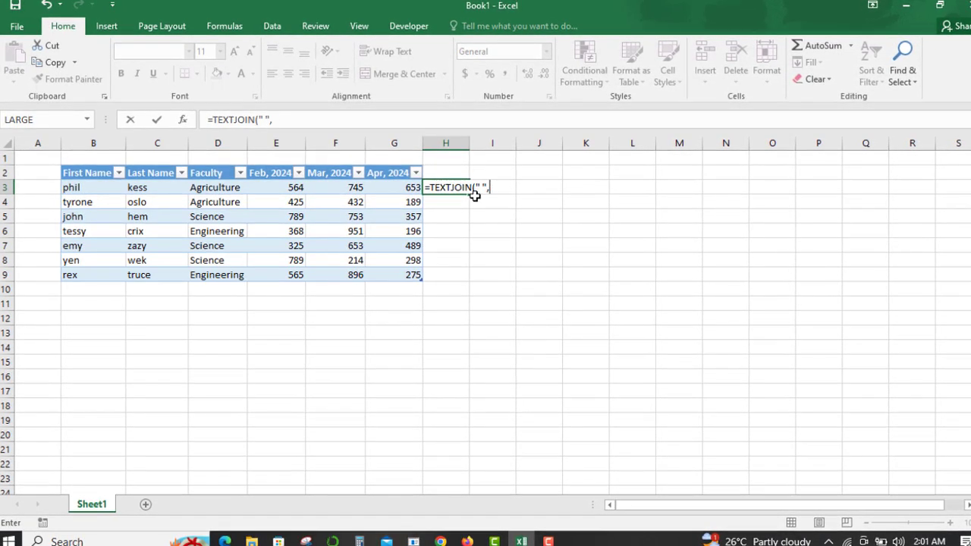
# Complete the TEXTJOIN formula with 1 to ignore empty cells and the row's First Name to Last Name cells as the text
pyautogui.write('1')
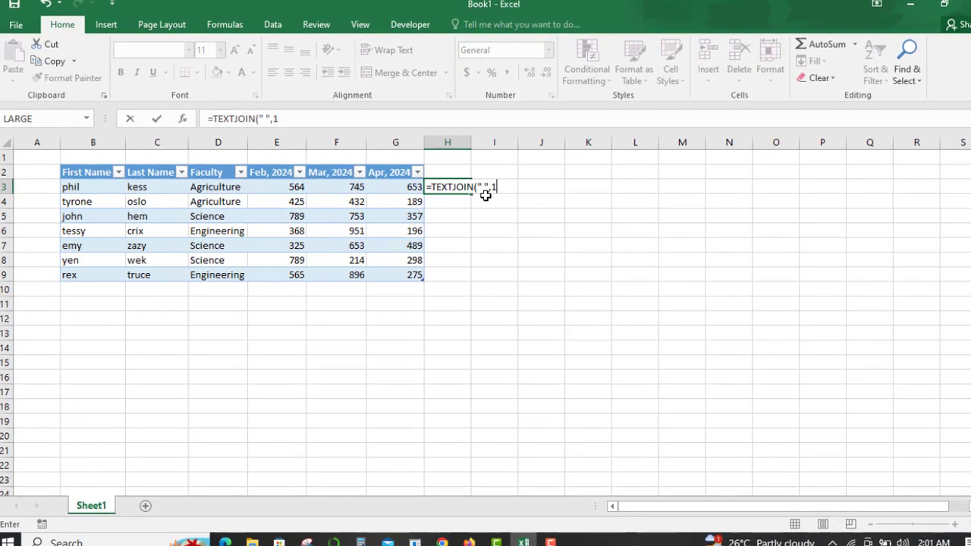
pyautogui.write(',')
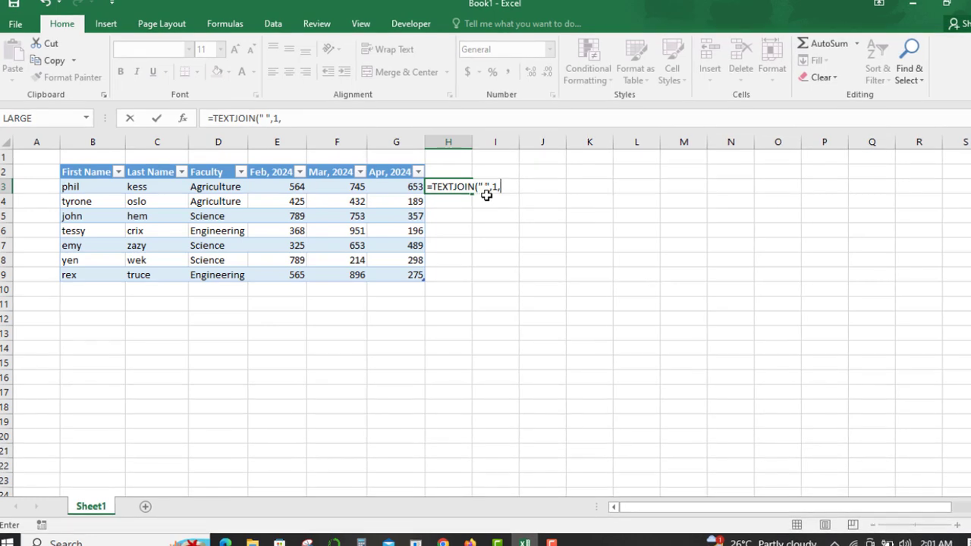
pyautogui.click(82, 187)
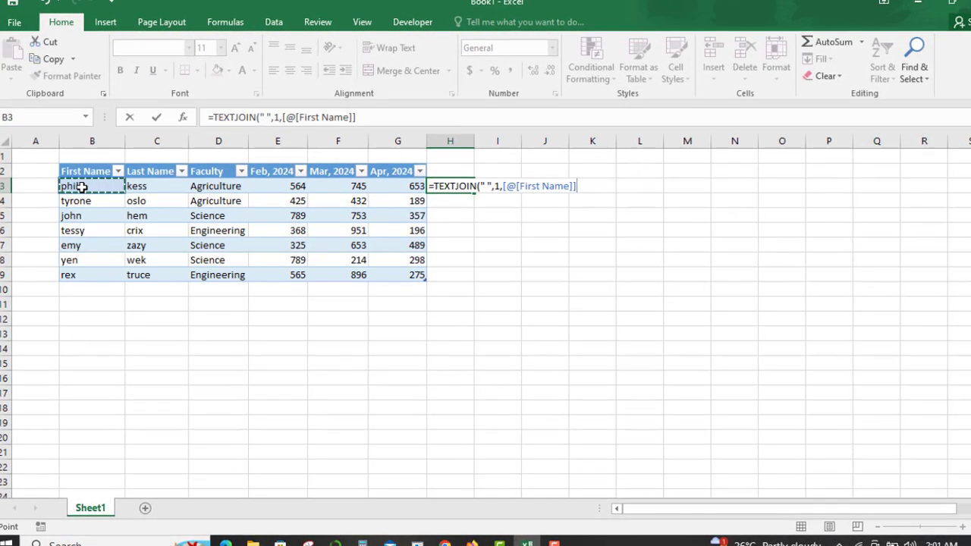
pyautogui.moveTo(82, 187); pyautogui.dragTo(147, 186)
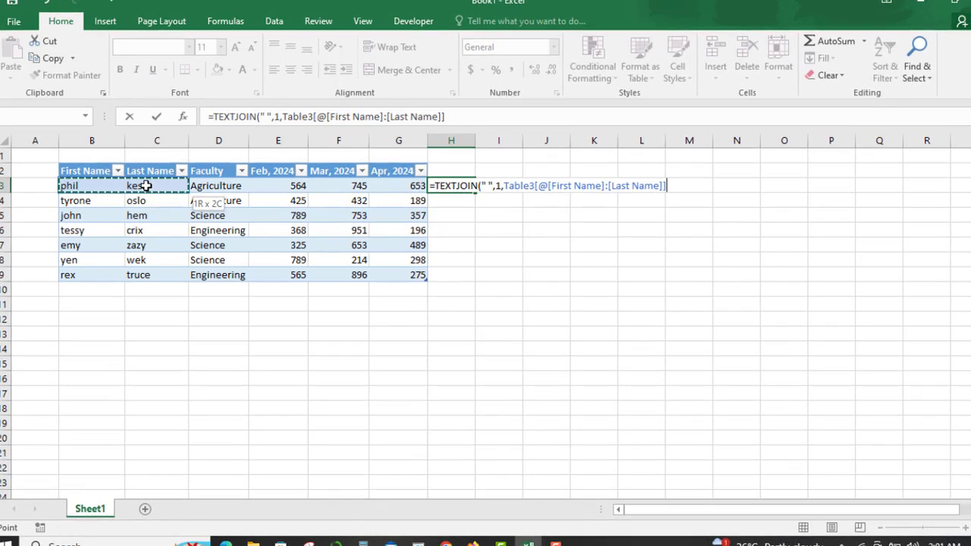
pyautogui.write(')')
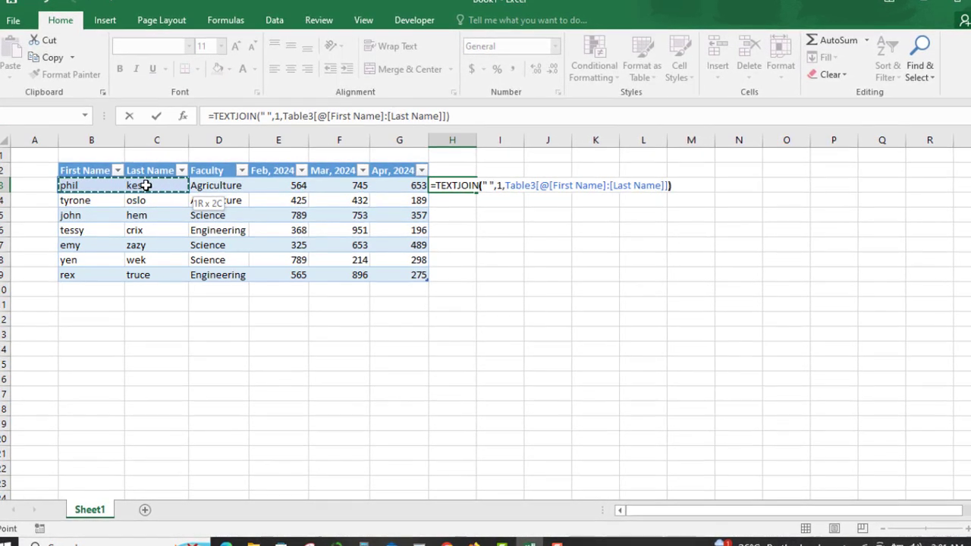
pyautogui.press('Return')
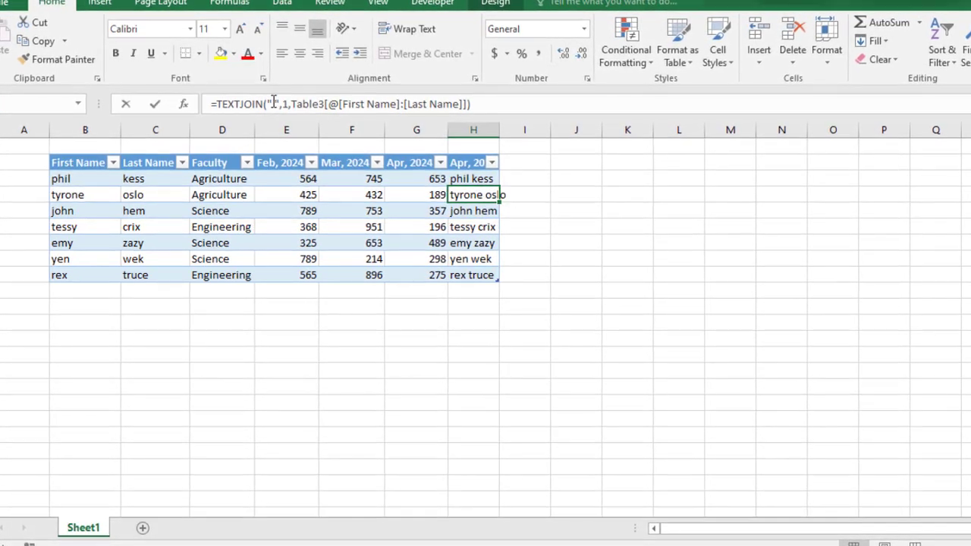
# Change the delimiter of the TEXTJOIN formula to " : " from cell H4 and fit column H's width to its contents
pyautogui.click(272, 104)
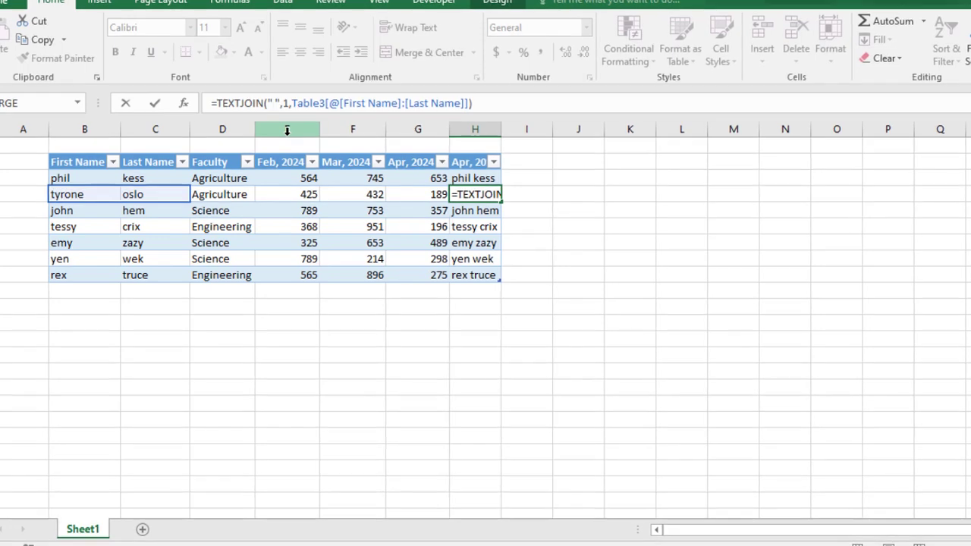
pyautogui.write(':')
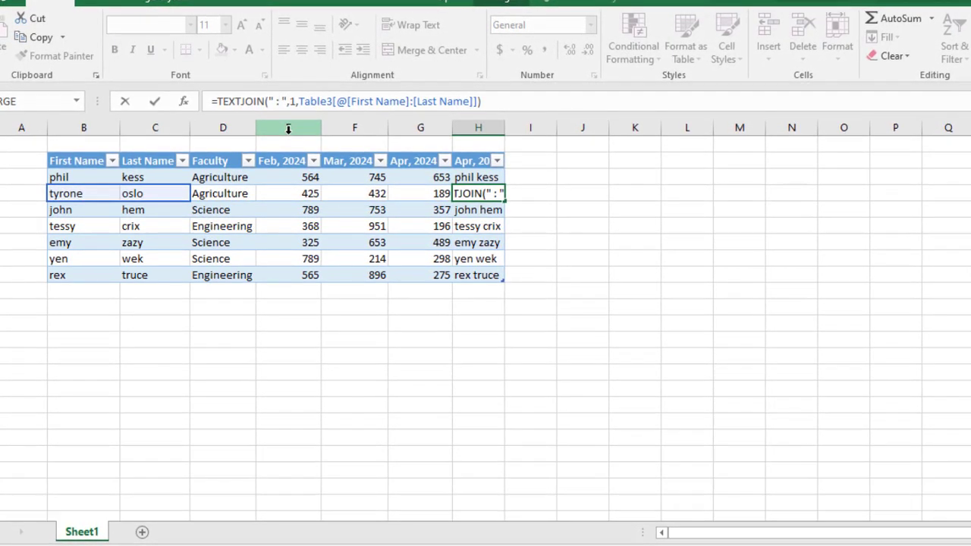
pyautogui.press('Return')
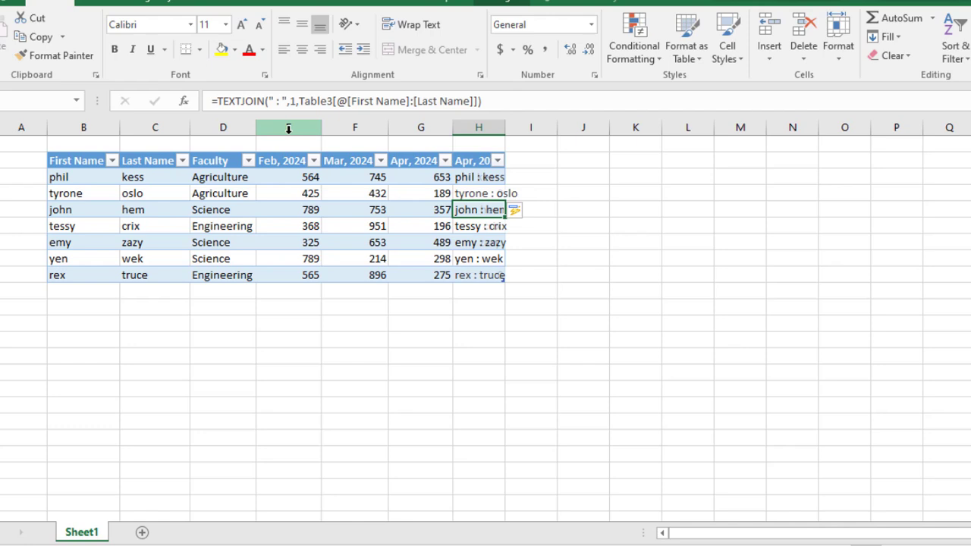
pyautogui.doubleClick(505, 126)
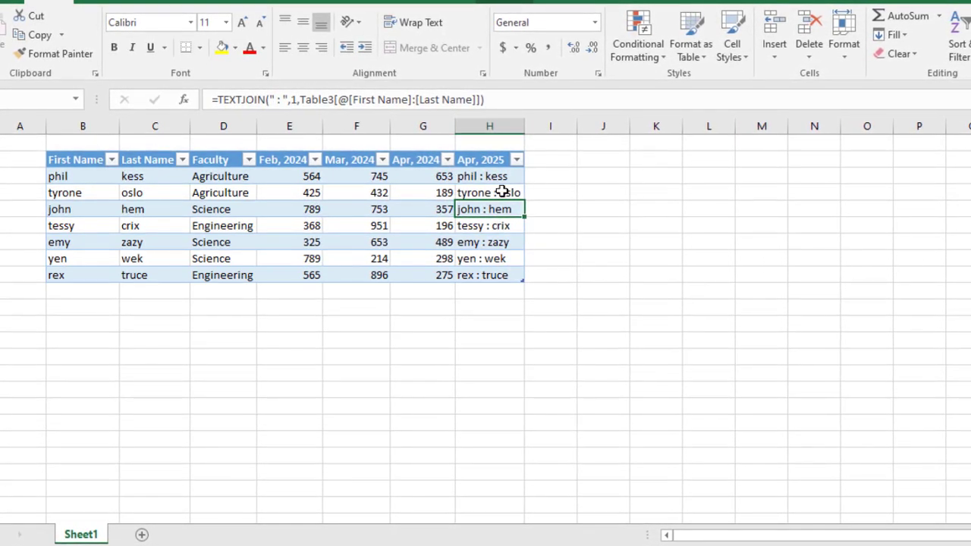
pyautogui.click(490, 245)
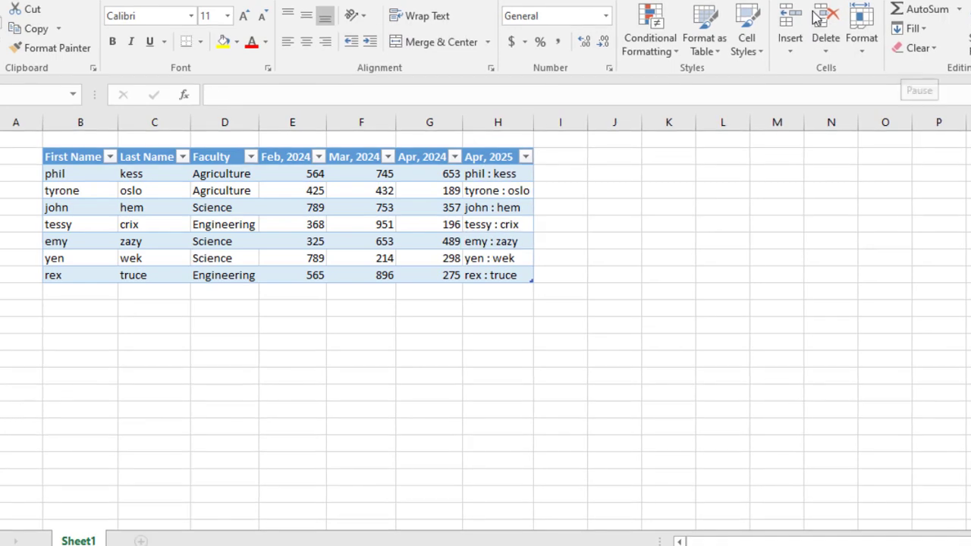
# Enter a SUM formula in cell J5 that totals the table's whole Feb, 2024 column
pyautogui.click(603, 206)
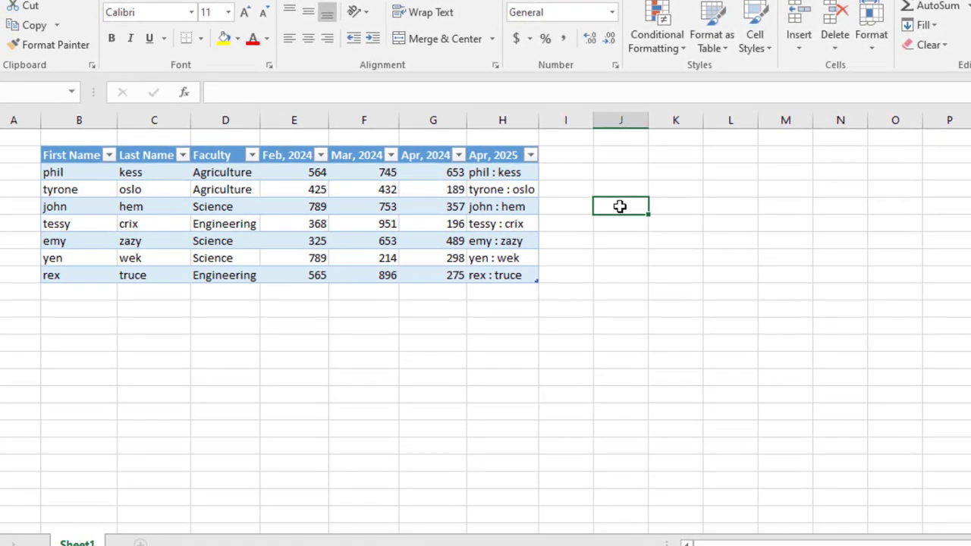
pyautogui.write('=')
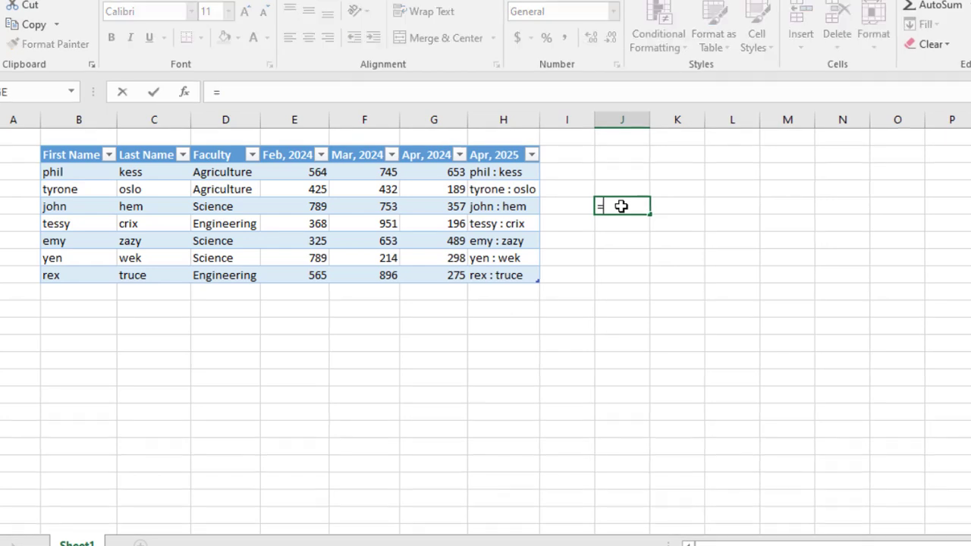
pyautogui.write('sum')
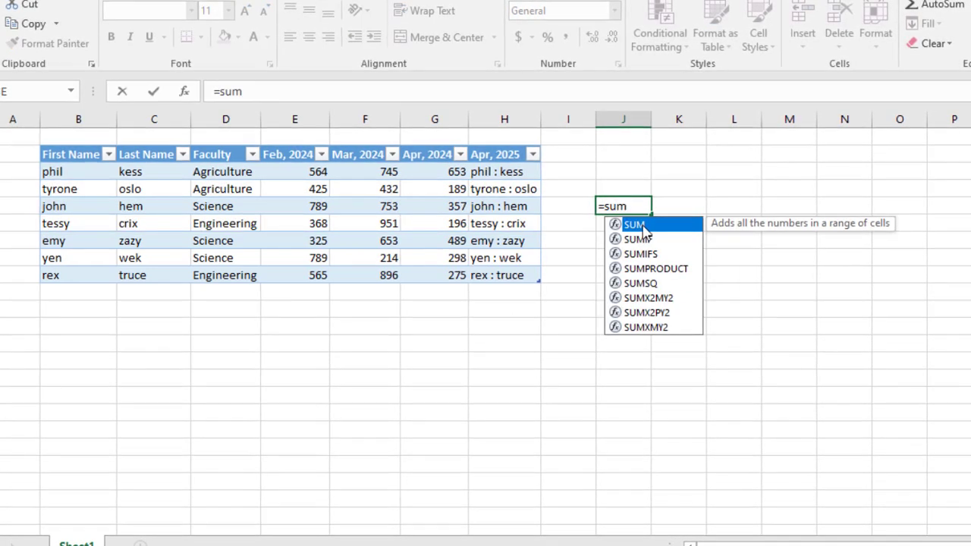
pyautogui.doubleClick(637, 221)
pyautogui.click(312, 205)
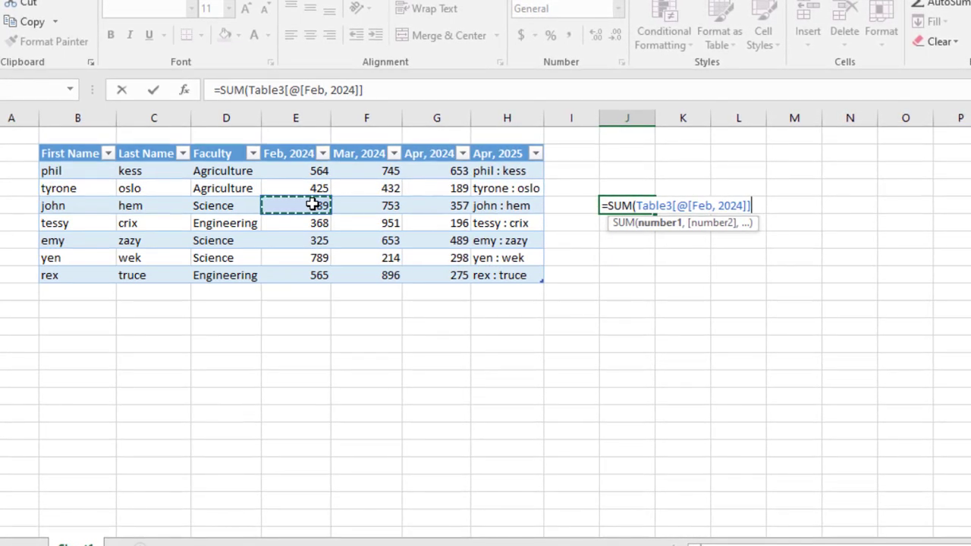
pyautogui.hotkey('ctrl', 'space')
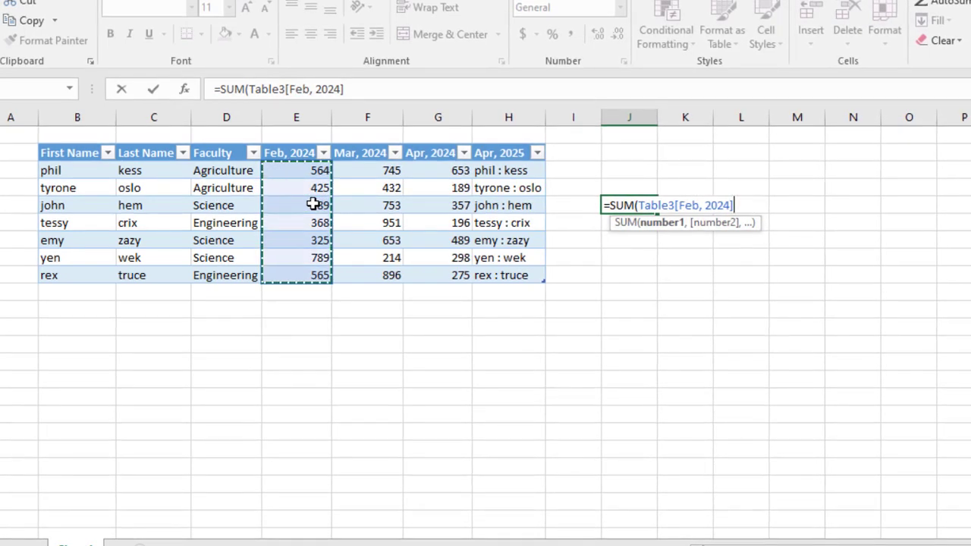
pyautogui.press('Return')
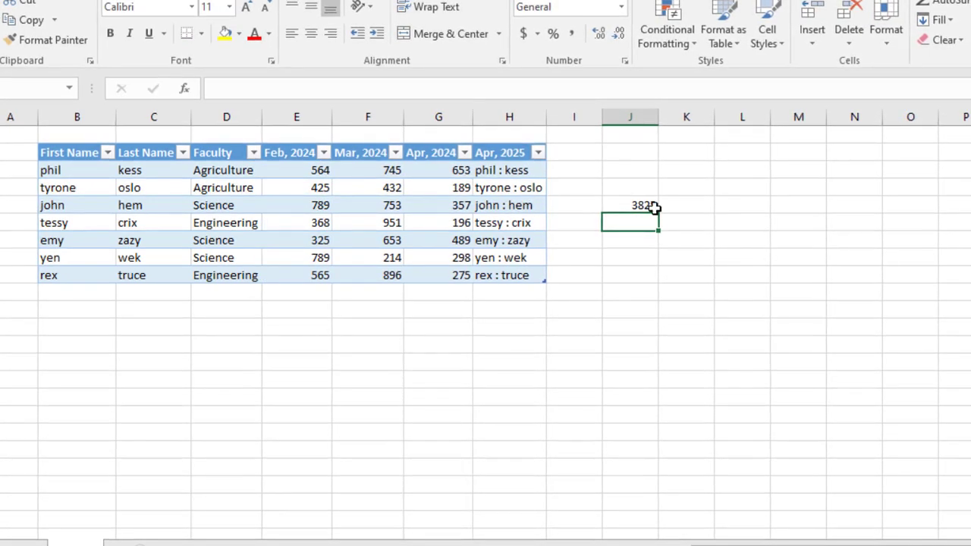
# Edit the SUM formula in J5 to total the Mar, 2024 column and reselect the cell
pyautogui.click(633, 206)
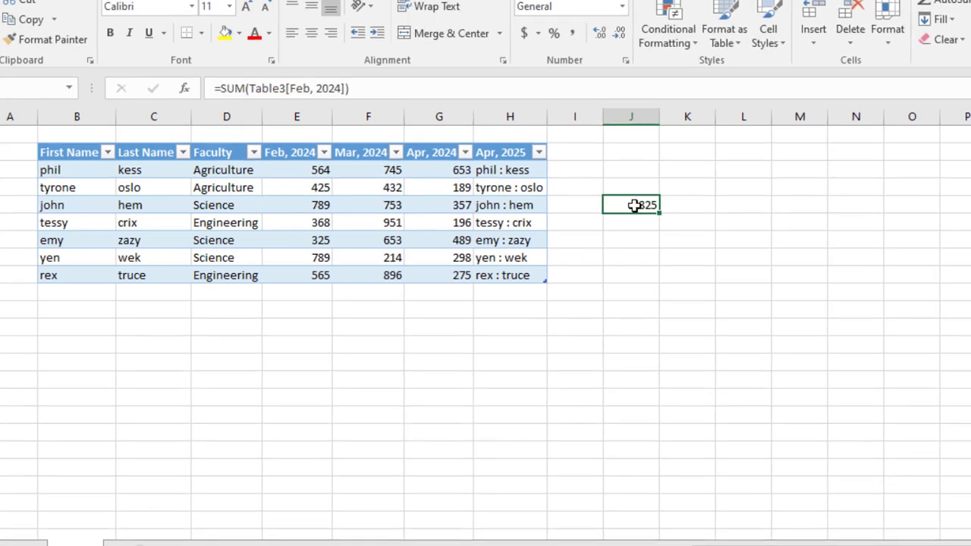
pyautogui.click(311, 87)
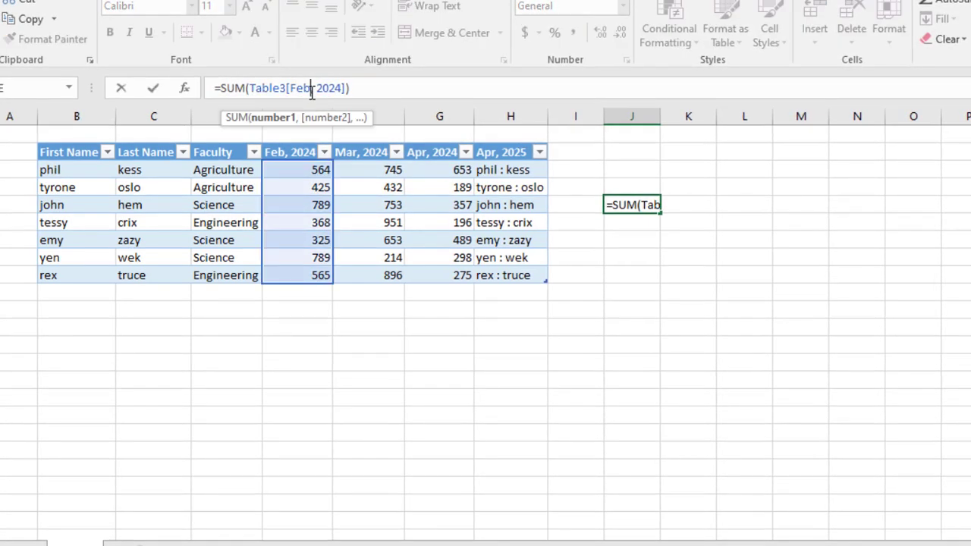
pyautogui.press('BackSpace')
pyautogui.press('BackSpace')
pyautogui.press('BackSpace')
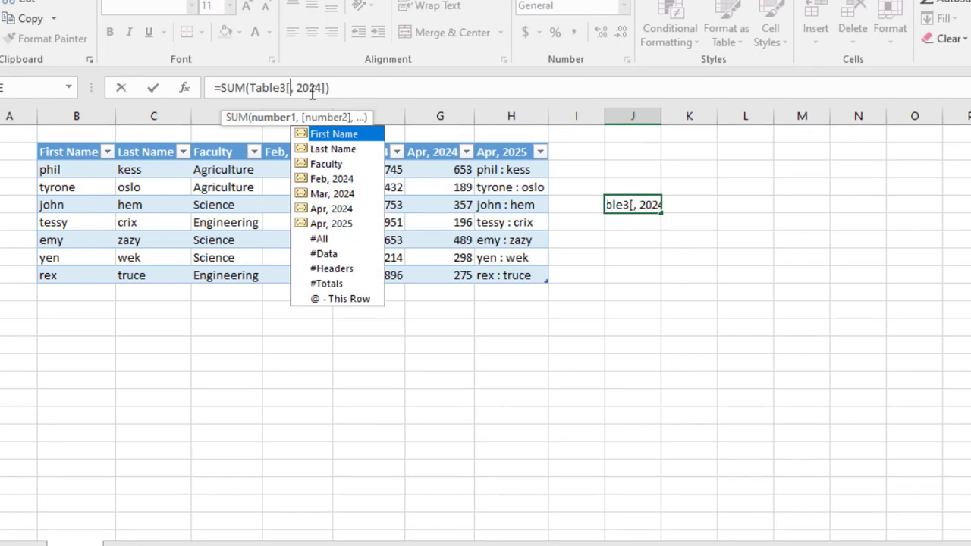
pyautogui.write('Mar')
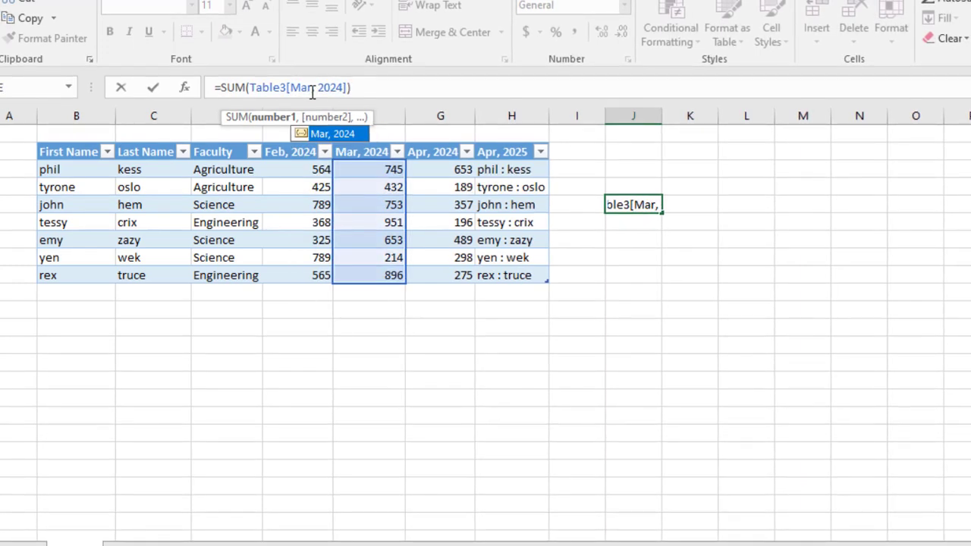
pyautogui.press('Return')
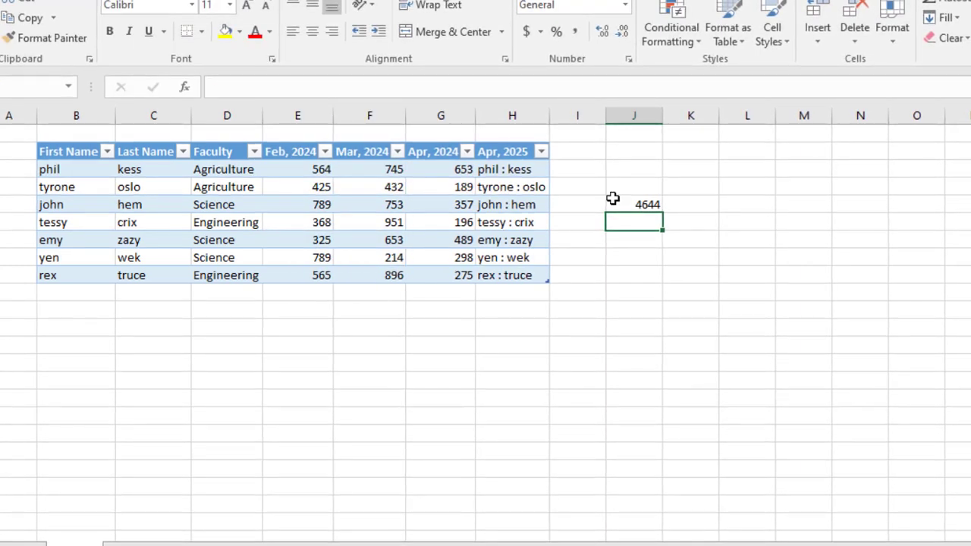
pyautogui.click(644, 200)
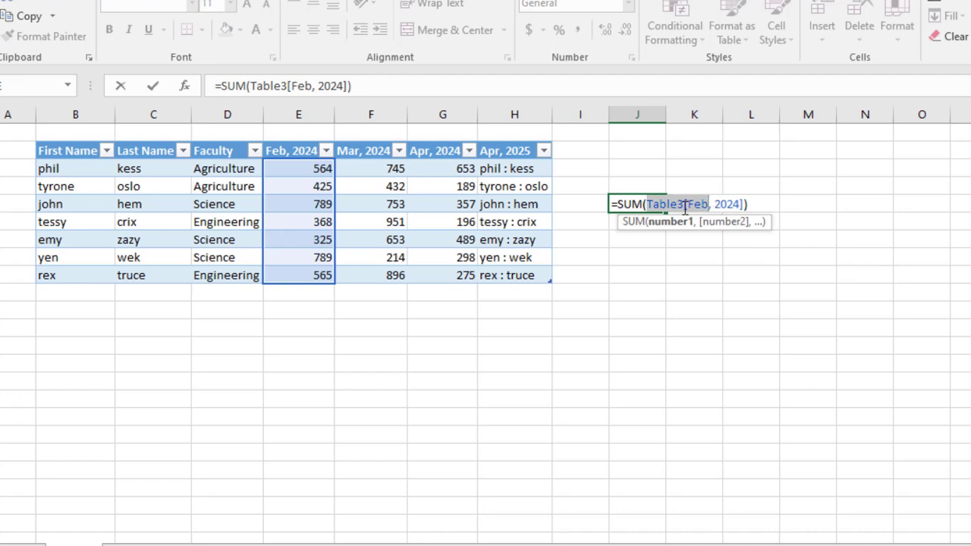
# Close the SUM formula in J5 and rename the table StudentsData
pyautogui.press('Return')
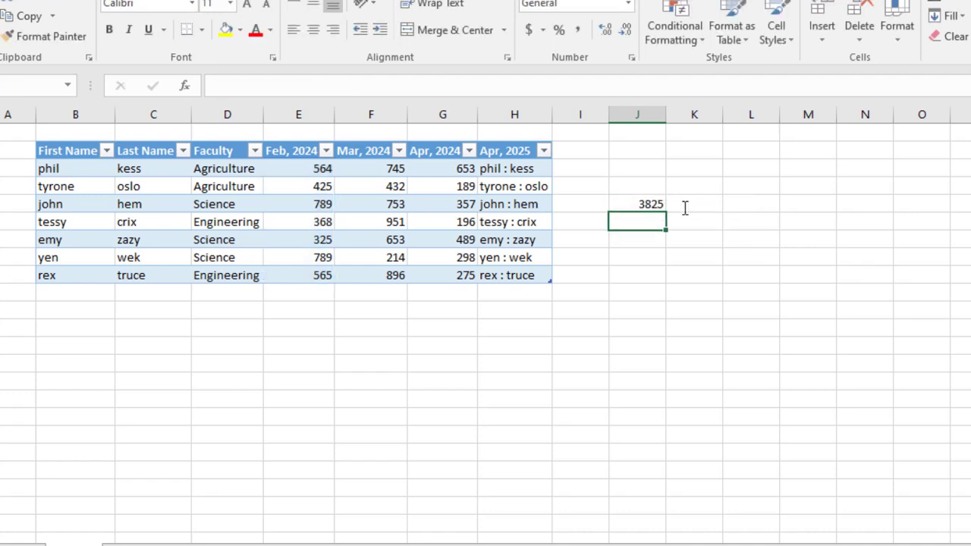
pyautogui.click(387, 205)
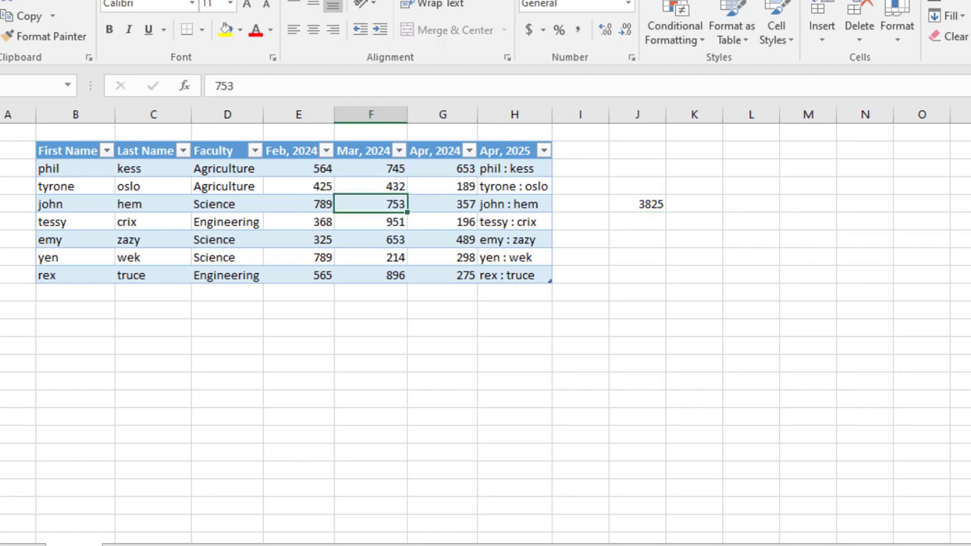
pyautogui.click(554, 0)
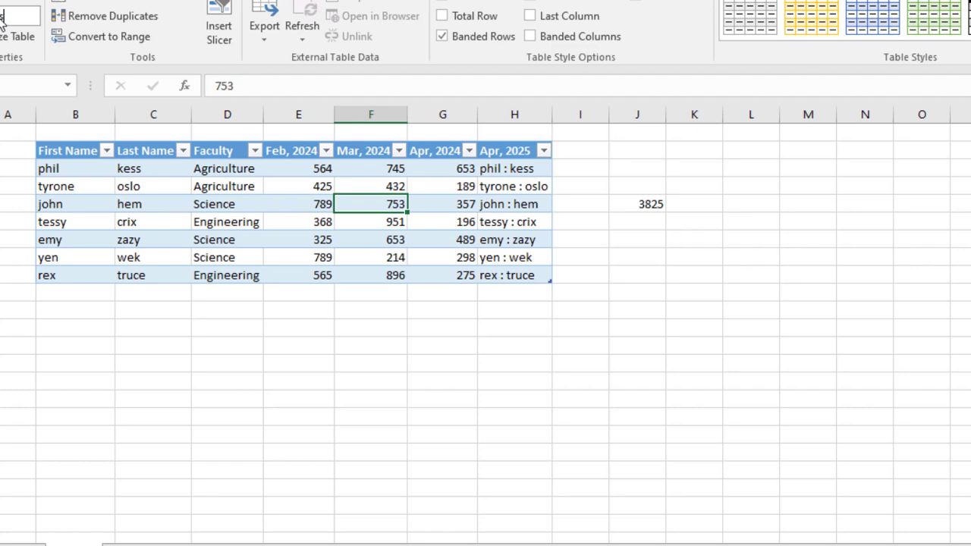
pyautogui.write('Dat')
# Inspect the table name referenced by the SUM formula in J5 and leave the formula as it is
pyautogui.doubleClick(656, 204)
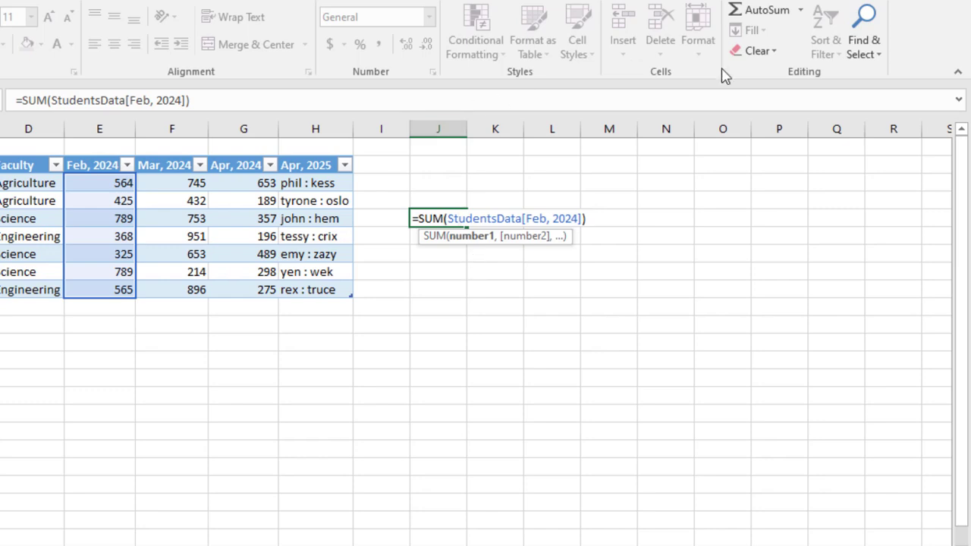
pyautogui.press('Return')
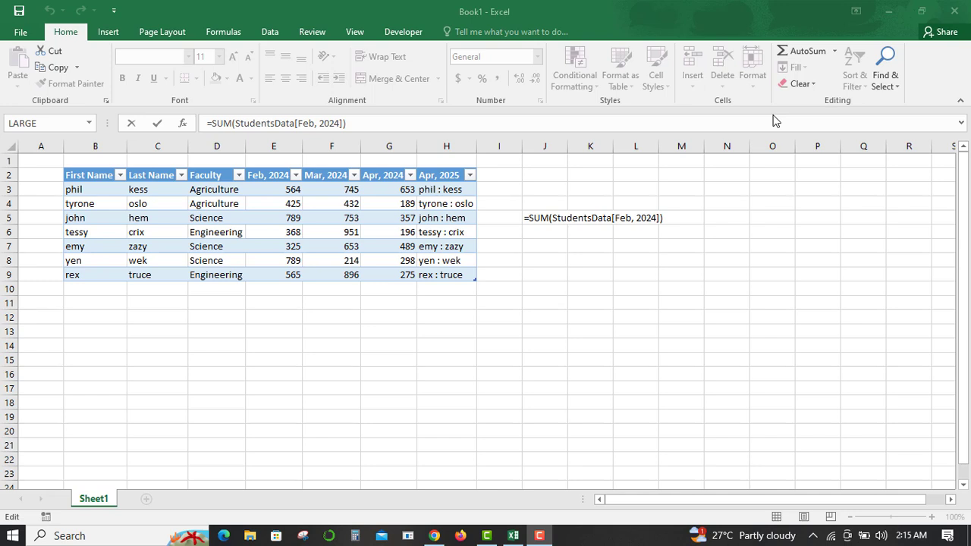
pyautogui.click(111, 35)
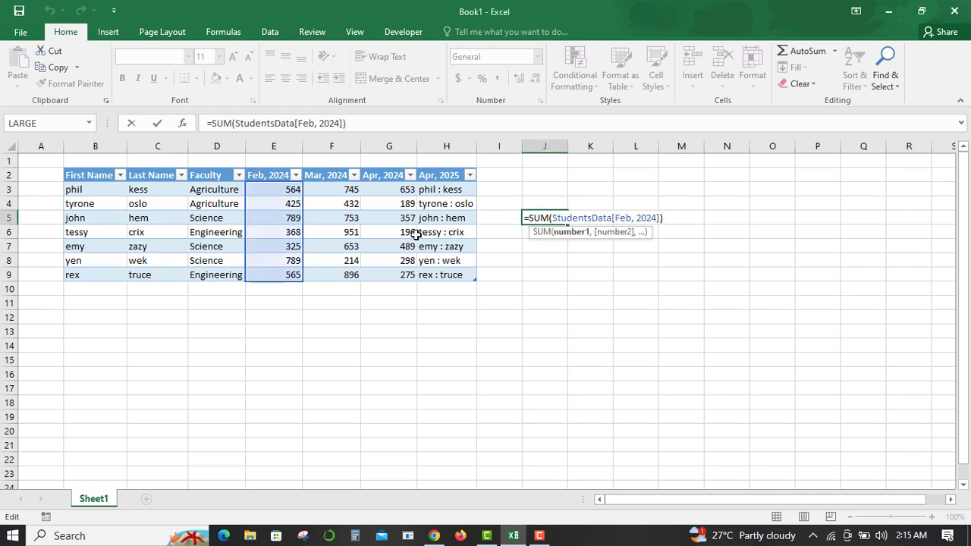
pyautogui.press('Return')
pyautogui.click(372, 220)
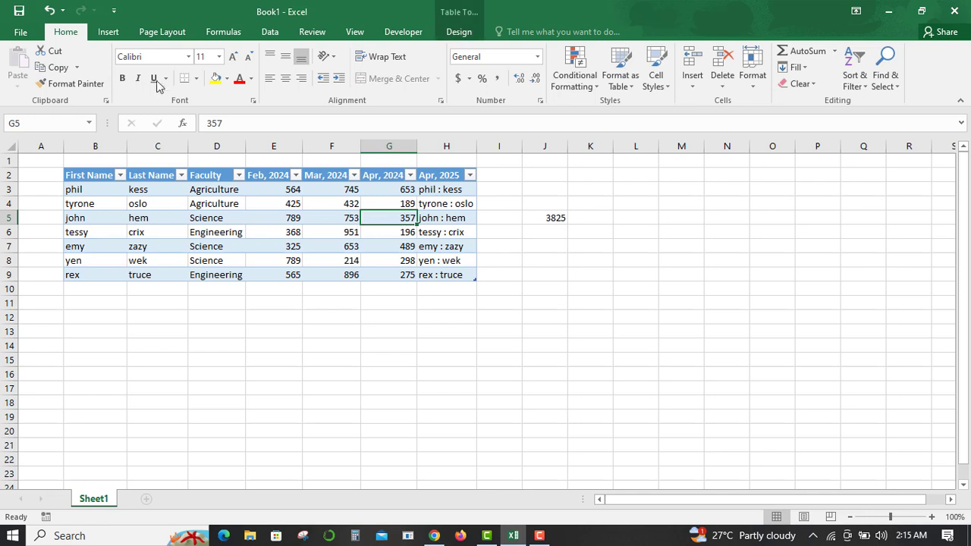
# Examine the table insertion command, table design options and Format as Table styles with cells inside and outside the table selected
pyautogui.click(104, 36)
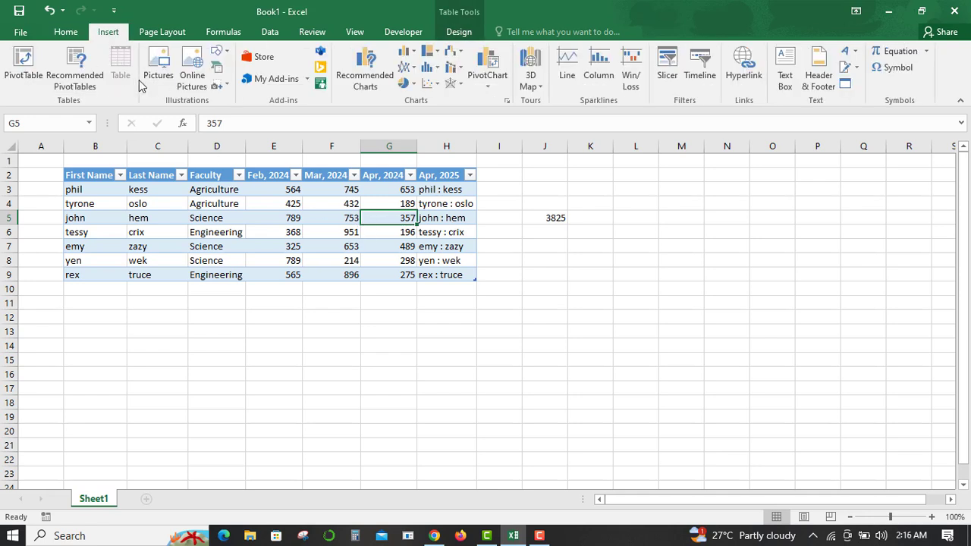
pyautogui.click(549, 218)
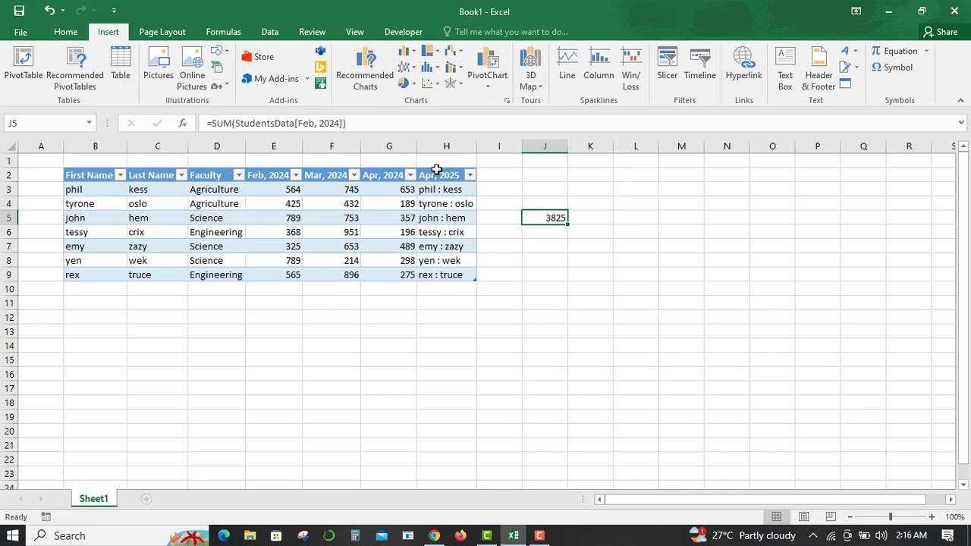
pyautogui.click(443, 245)
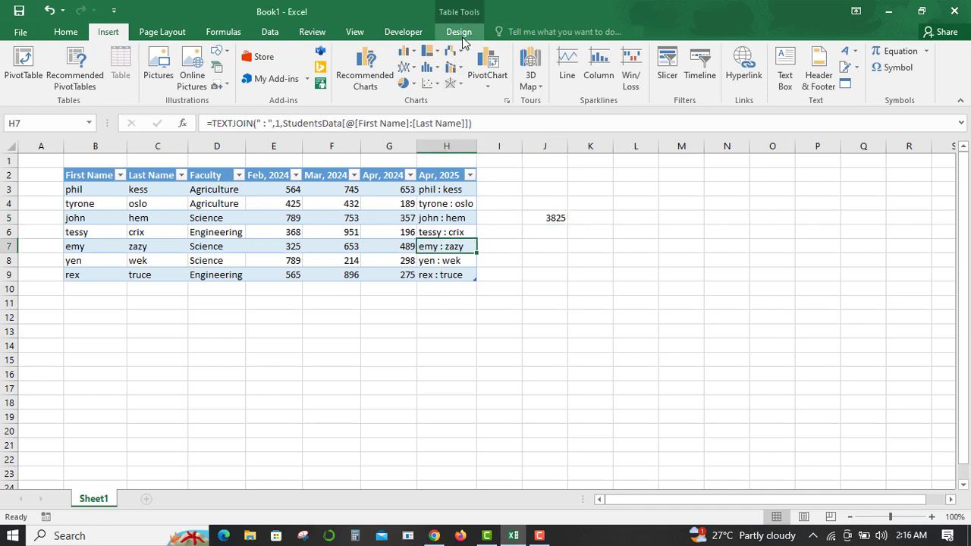
pyautogui.click(459, 34)
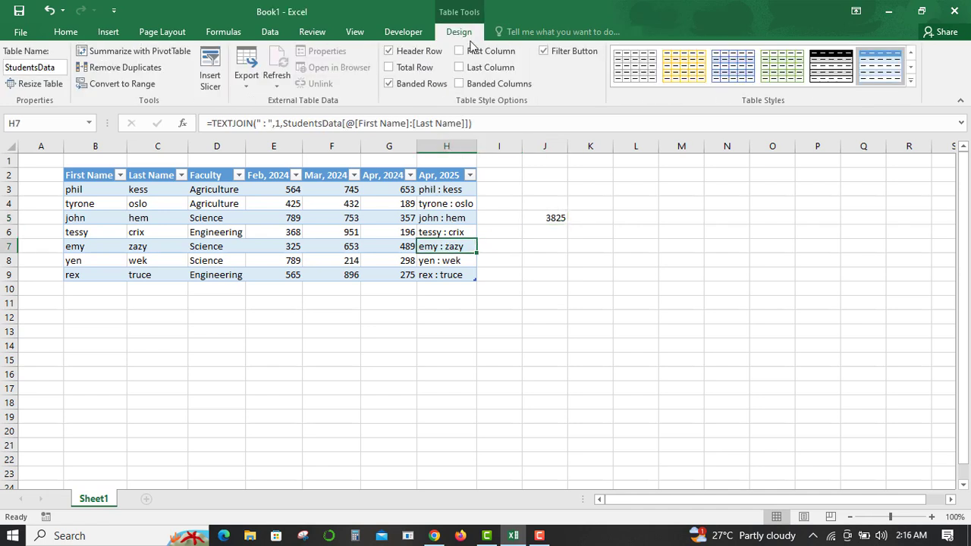
pyautogui.click(70, 34)
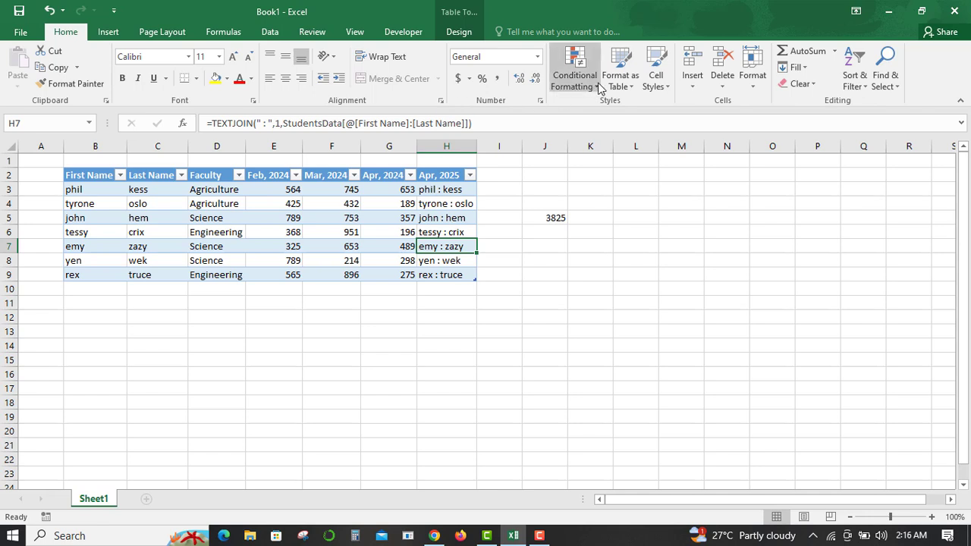
pyautogui.press('F10')
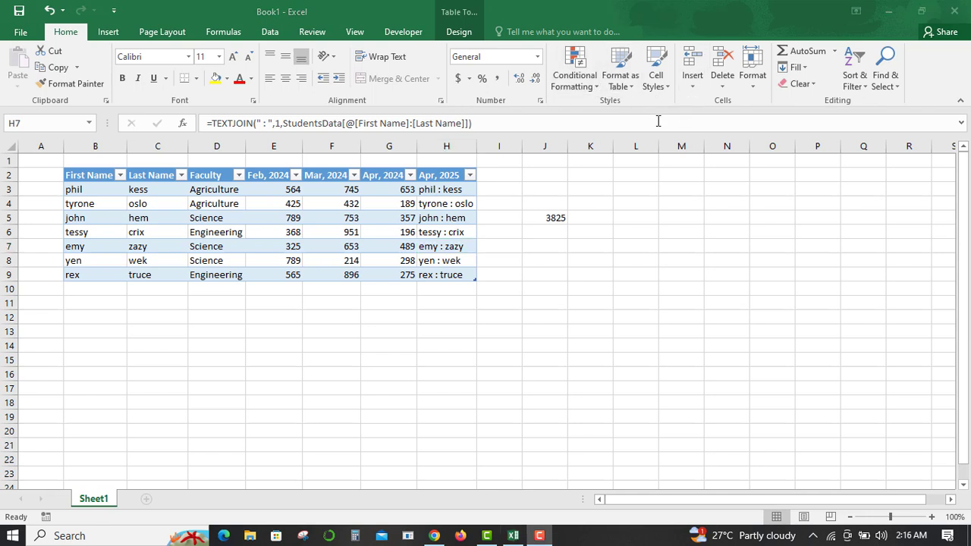
pyautogui.click(632, 87)
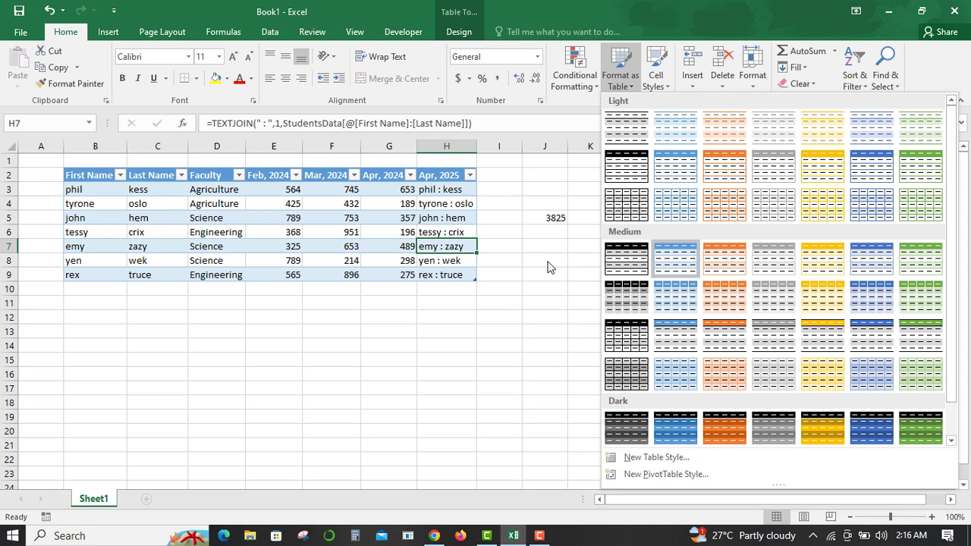
pyautogui.click(548, 251)
pyautogui.click(549, 248)
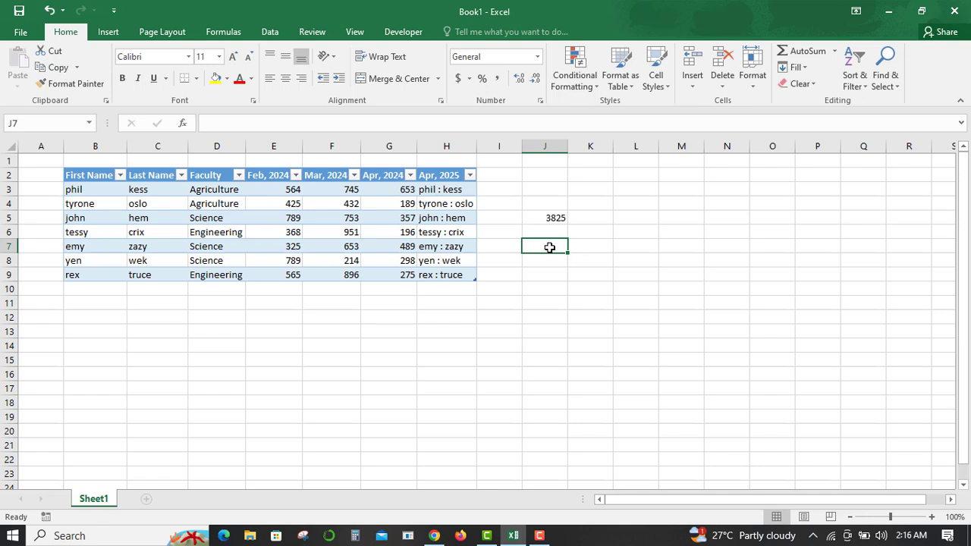
pyautogui.click(107, 31)
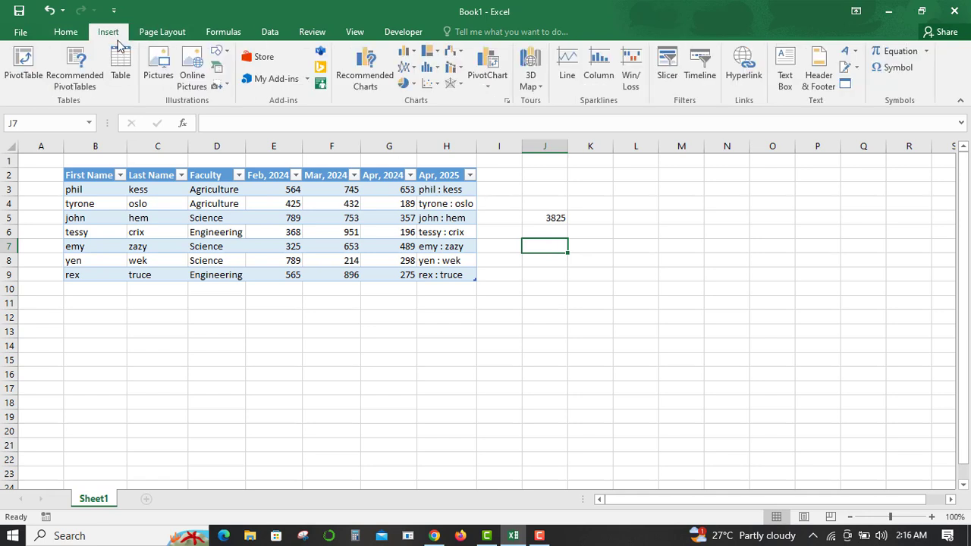
pyautogui.click(620, 230)
pyautogui.click(67, 31)
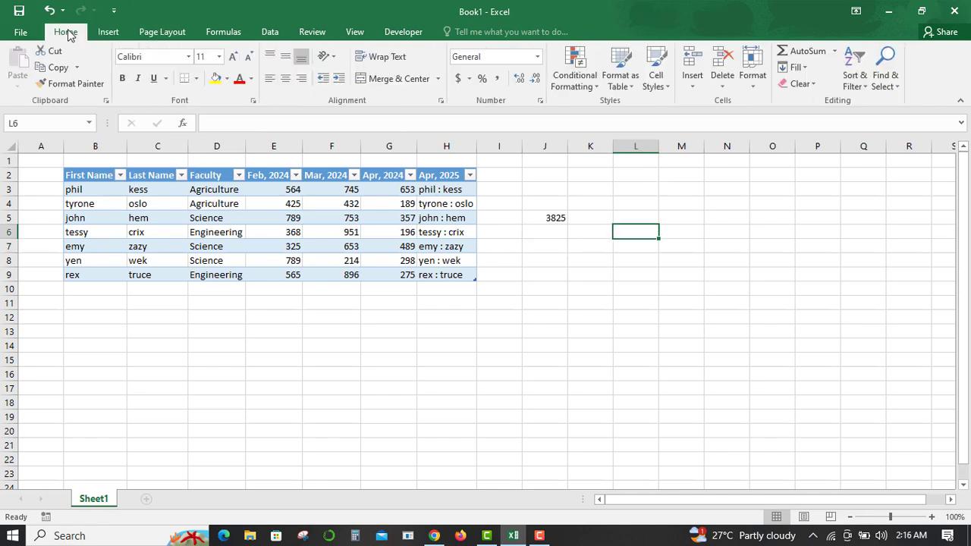
pyautogui.click(634, 84)
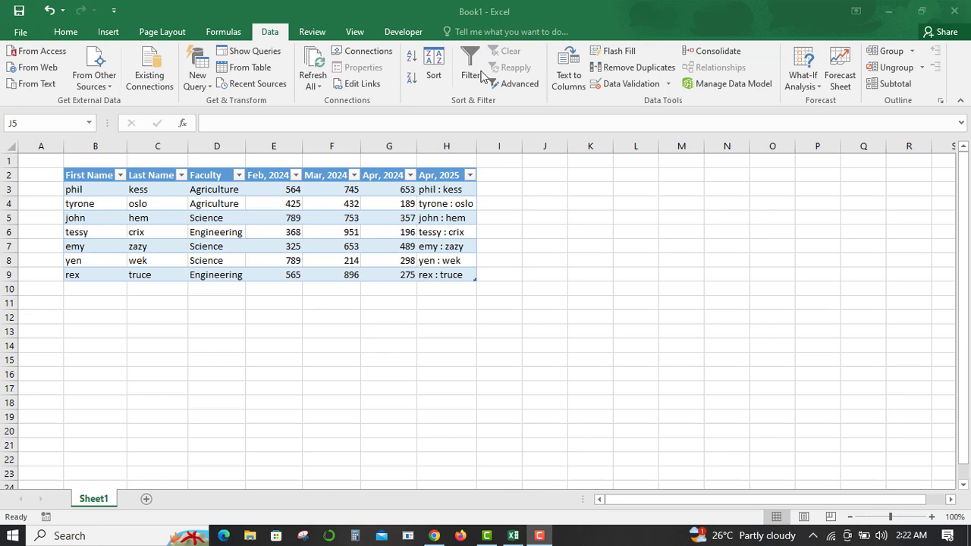
# Look through the external data sources available for importing data, including SQL Server, XML and Microsoft Query
pyautogui.click(271, 36)
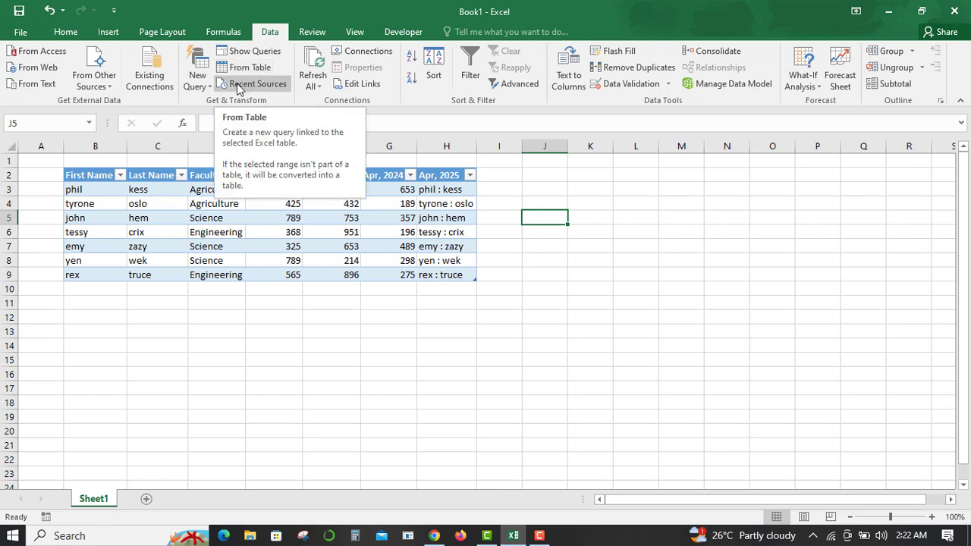
pyautogui.click(95, 81)
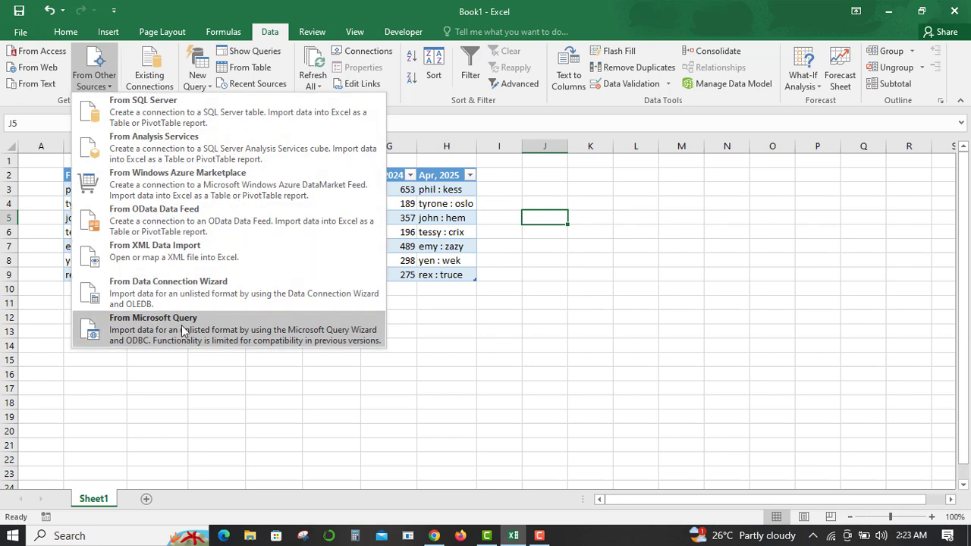
pyautogui.click(544, 286)
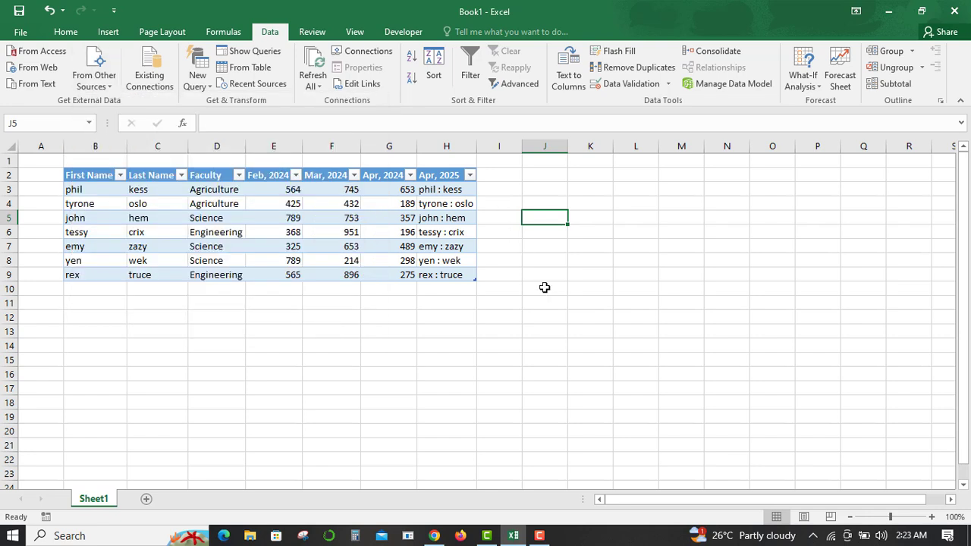
pyautogui.click(544, 273)
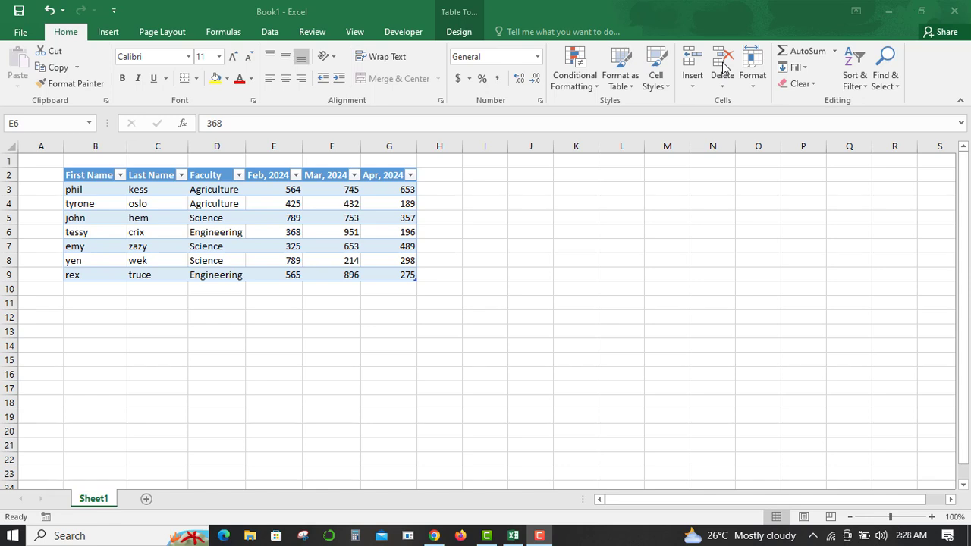
# Load the StudentsData table into the Query Editor as a new query created from the table
pyautogui.click(273, 35)
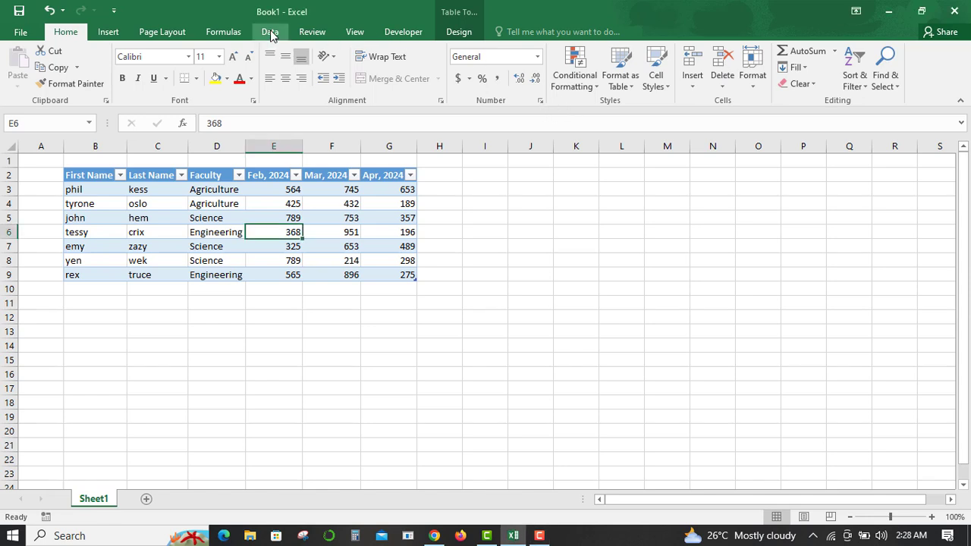
pyautogui.click(272, 33)
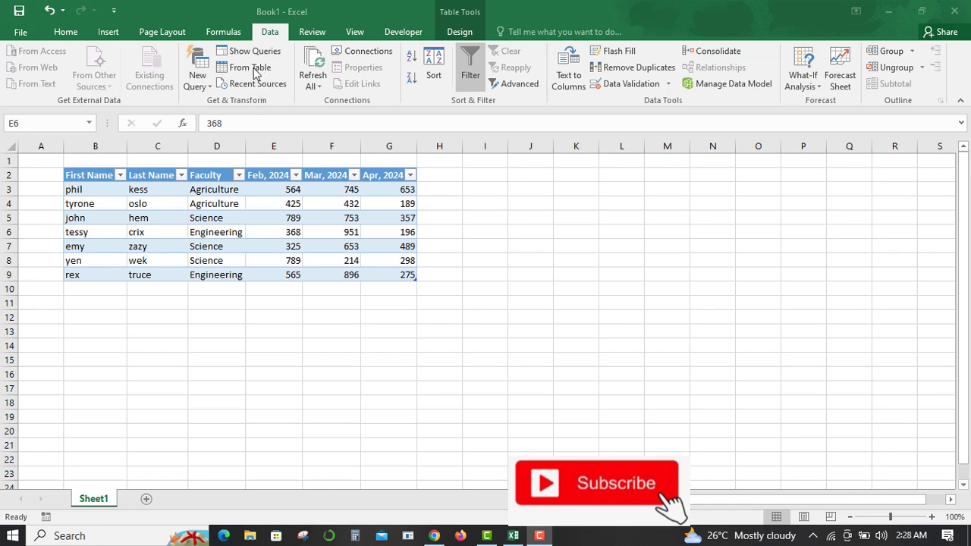
pyautogui.click(258, 227)
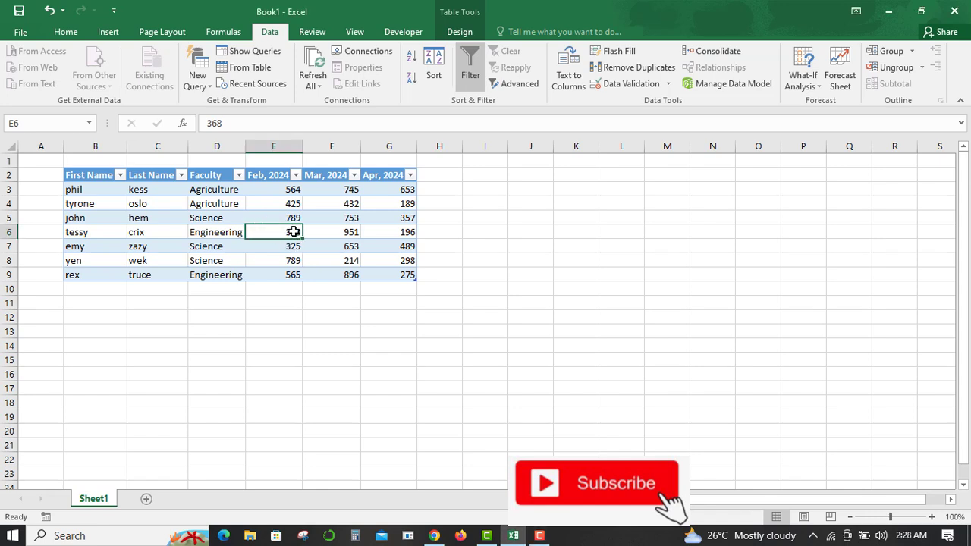
pyautogui.click(244, 70)
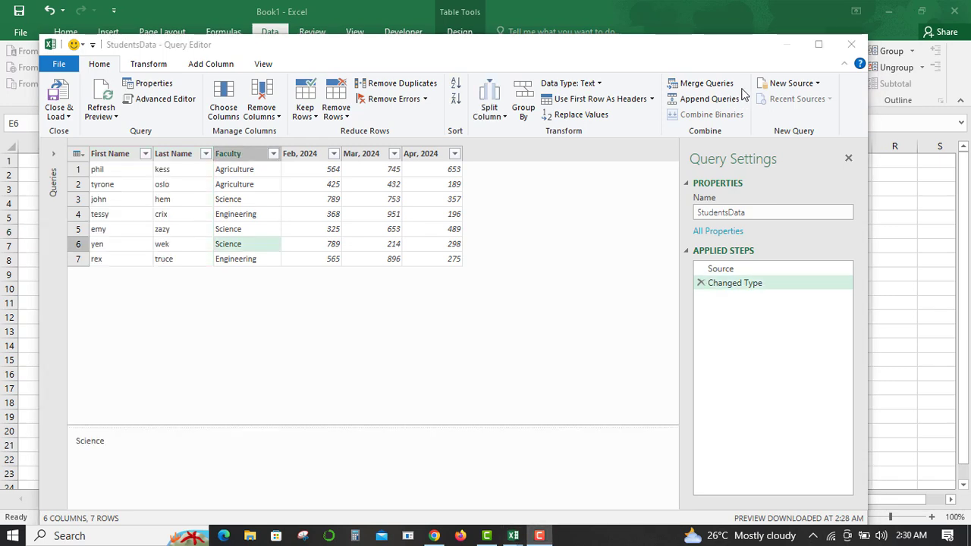
pyautogui.click(112, 158)
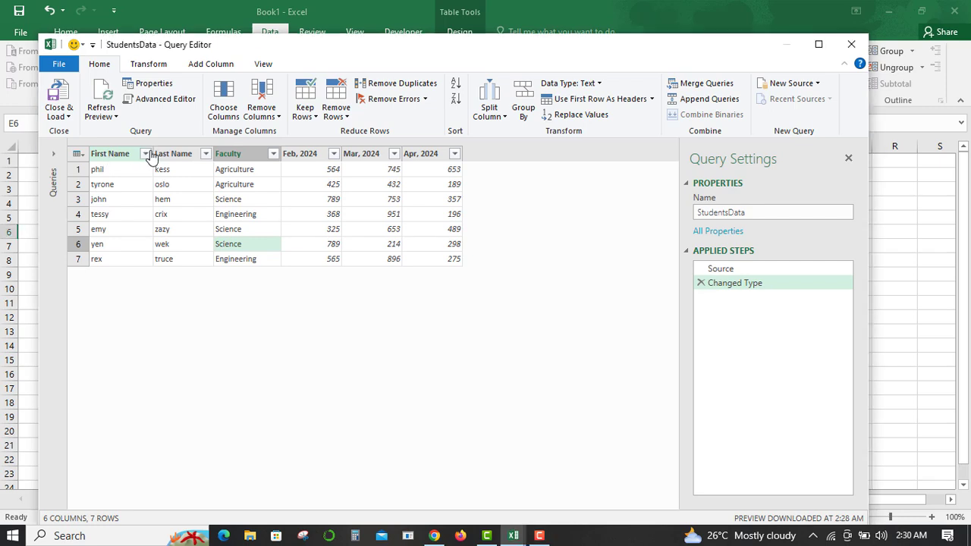
pyautogui.click(119, 158)
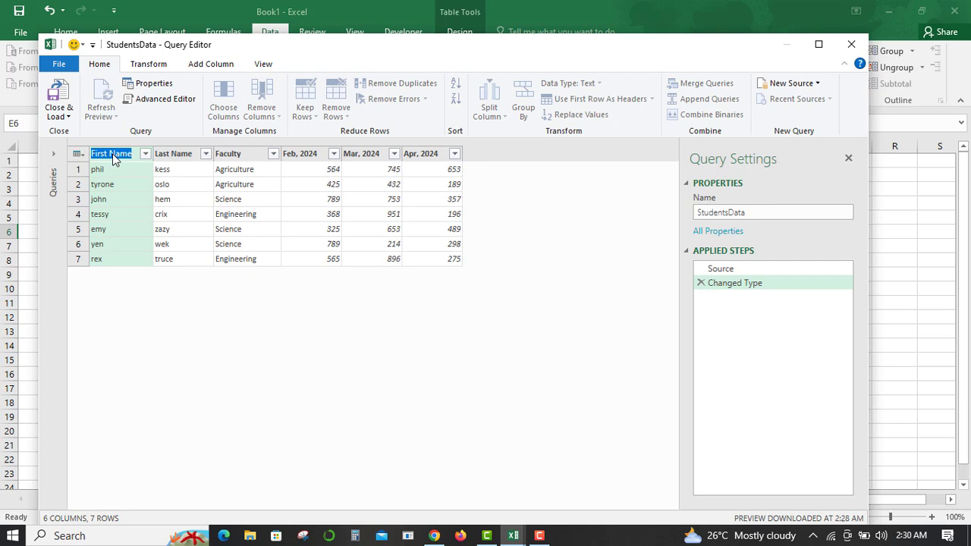
pyautogui.keyDown('ctrl'); pyautogui.click(180, 156); pyautogui.keyUp('ctrl')
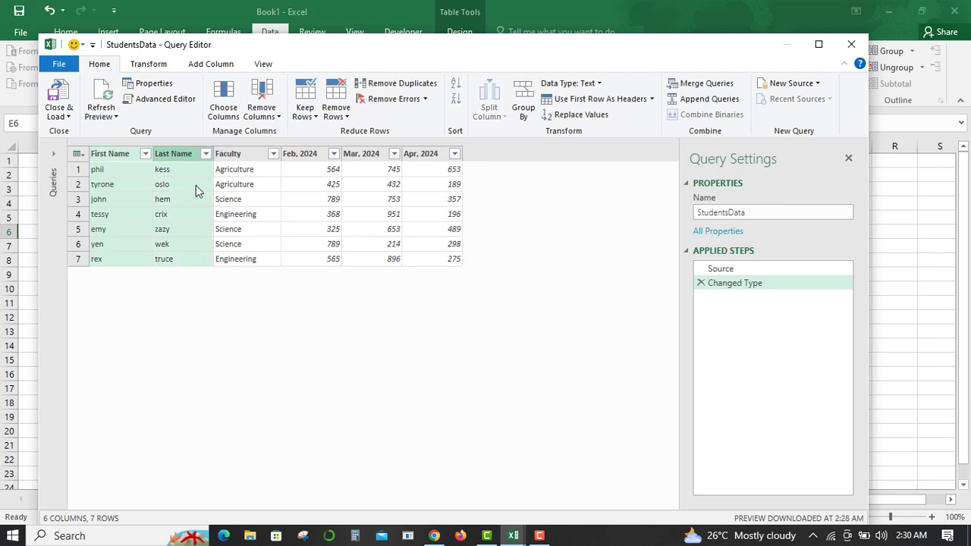
pyautogui.rightClick(196, 185)
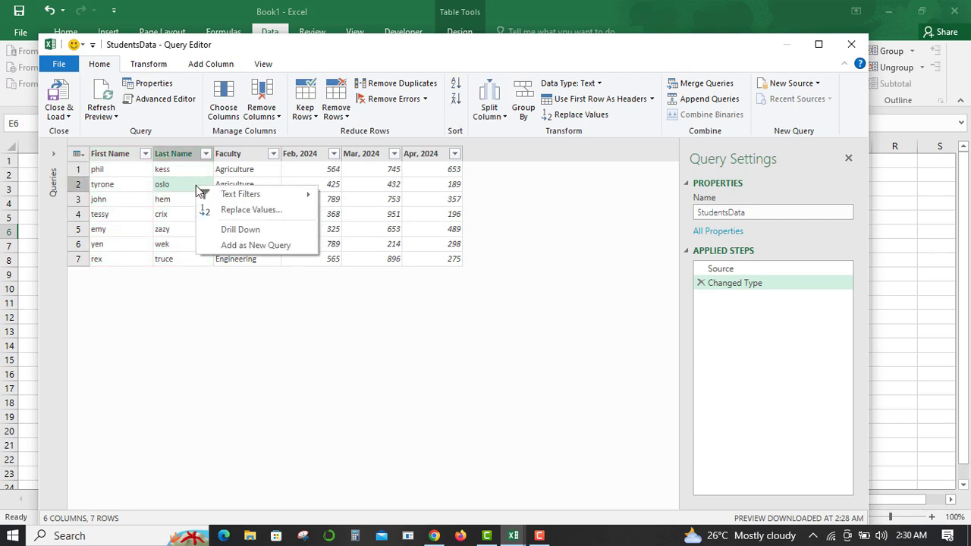
pyautogui.click(115, 153)
# Transform the query's First Name and Last Name columns together with Capitalize Each Word
pyautogui.click(113, 154)
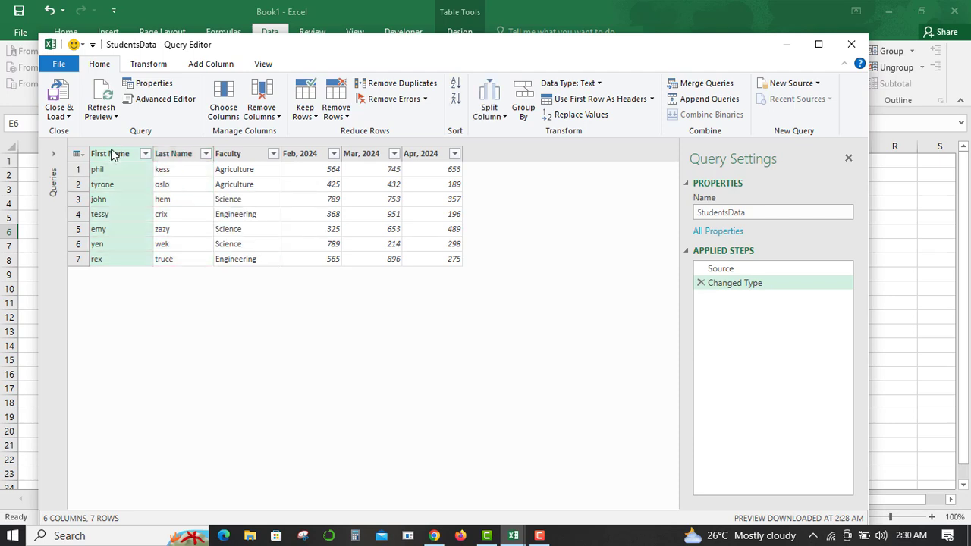
pyautogui.keyDown('ctrl'); pyautogui.click(173, 157); pyautogui.keyUp('ctrl')
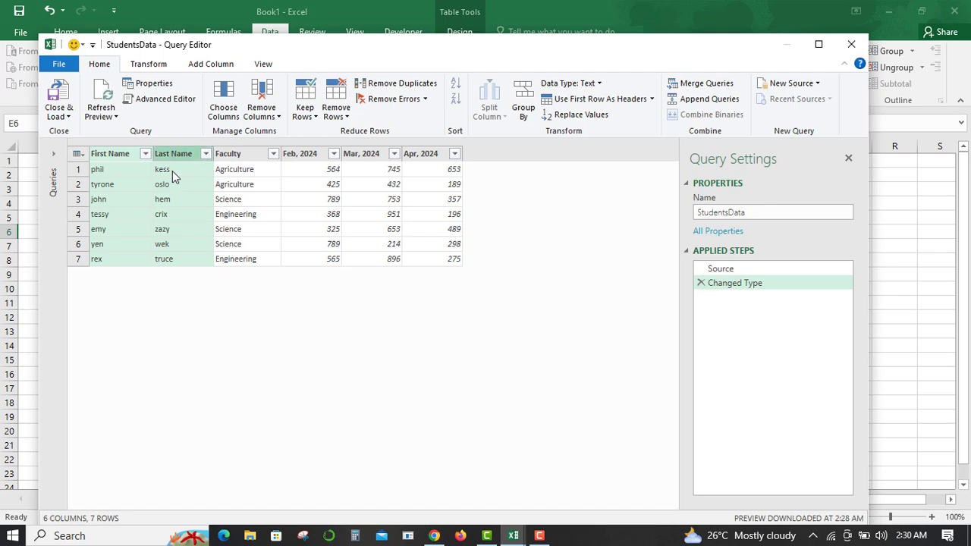
pyautogui.rightClick(174, 157)
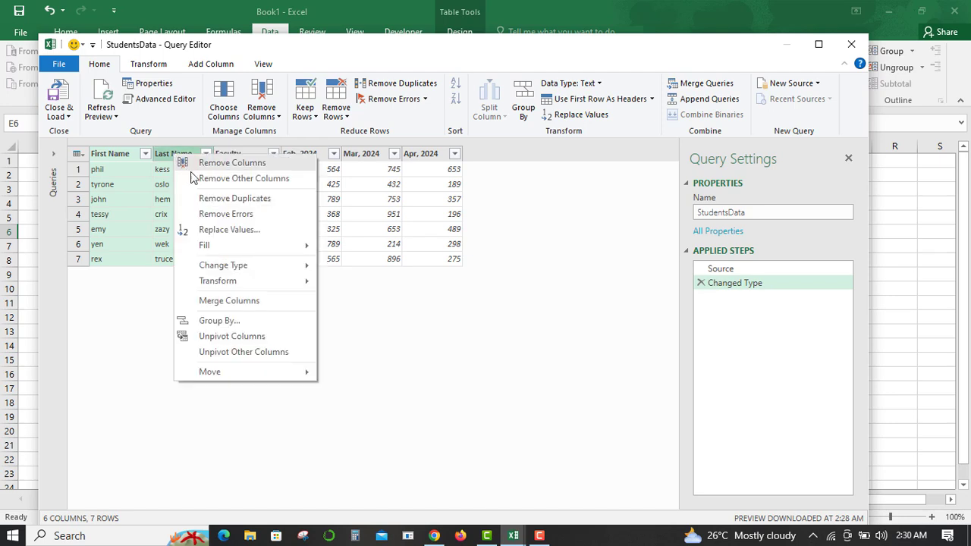
pyautogui.moveTo(308, 286)
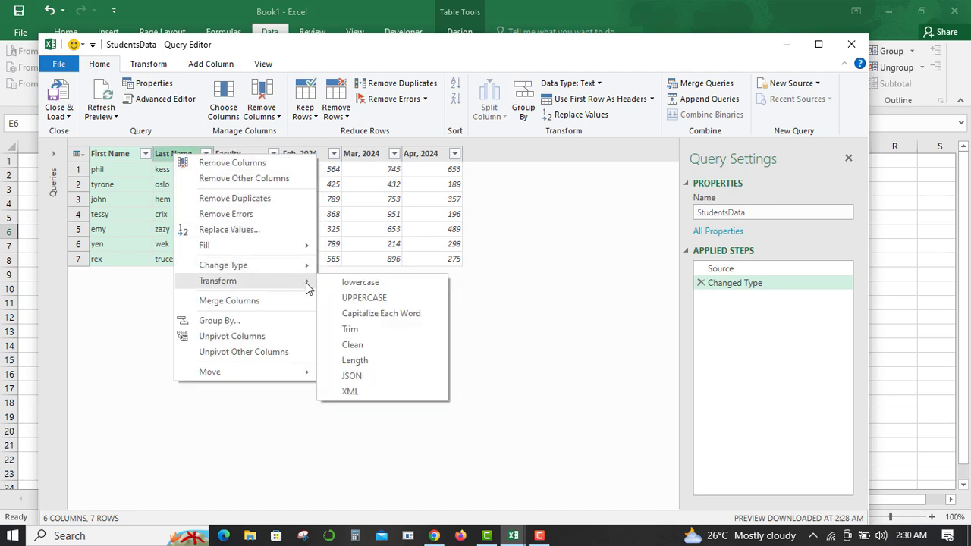
pyautogui.click(379, 317)
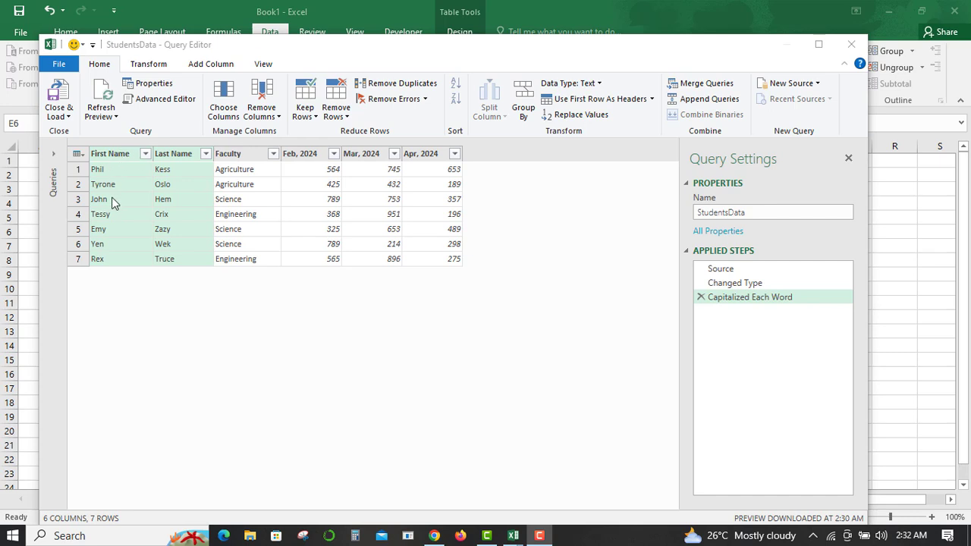
# Merge the First Name and Last Name columns with a Space separator into a new column named Full Name
pyautogui.click(109, 156)
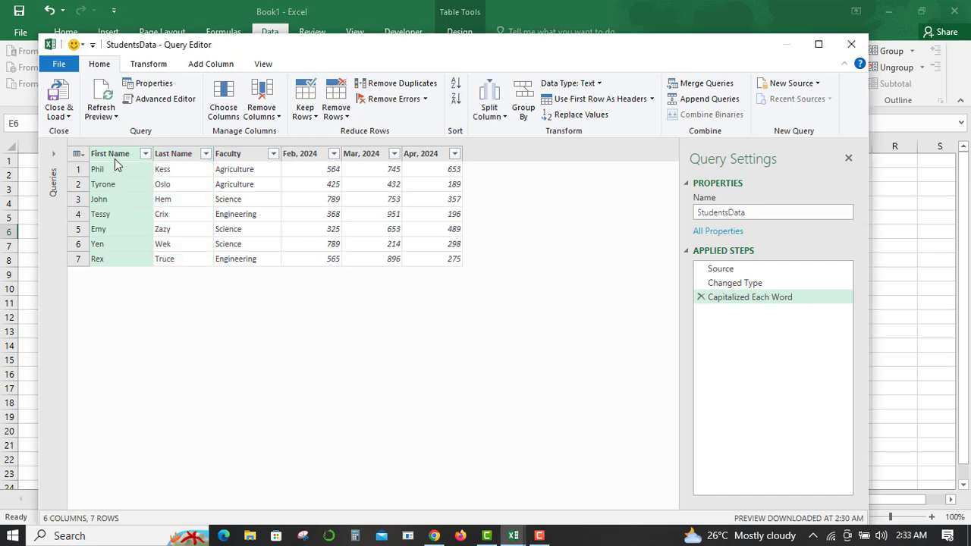
pyautogui.keyDown('ctrl'); pyautogui.click(176, 156); pyautogui.keyUp('ctrl')
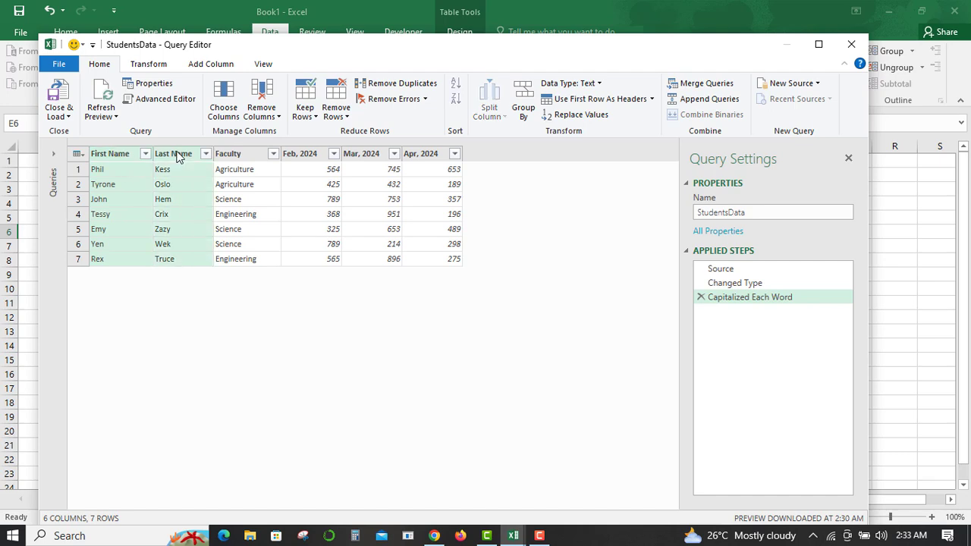
pyautogui.rightClick(176, 155)
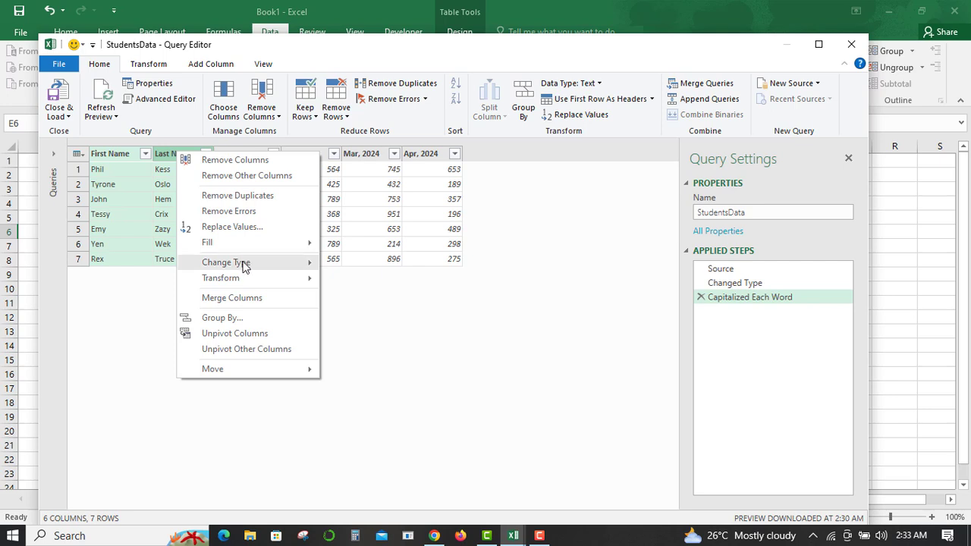
pyautogui.click(247, 300)
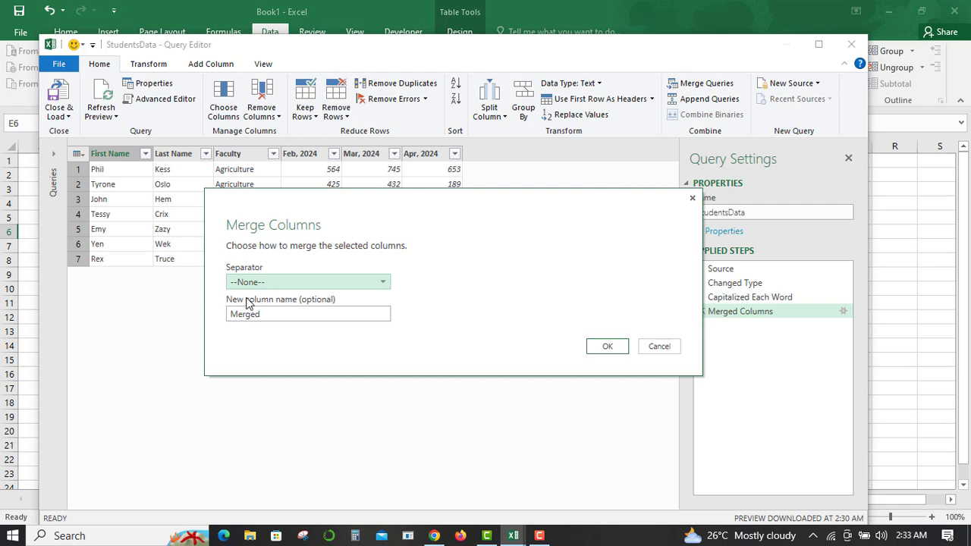
pyautogui.click(382, 283)
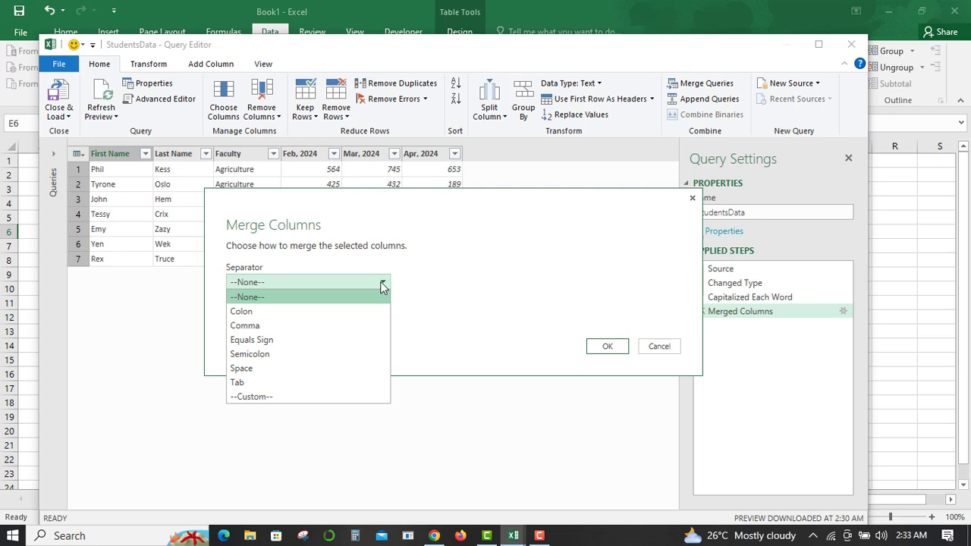
pyautogui.click(264, 368)
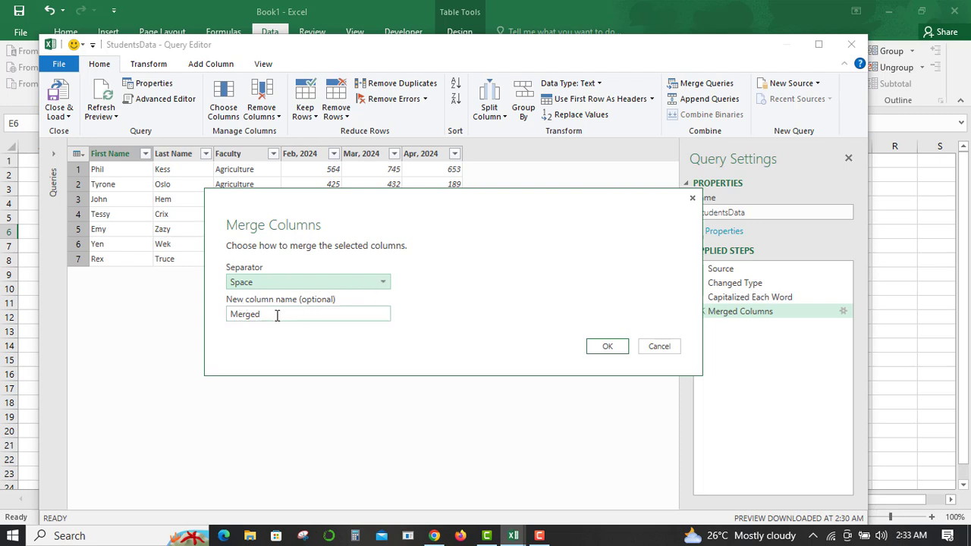
pyautogui.moveTo(287, 317); pyautogui.dragTo(217, 329)
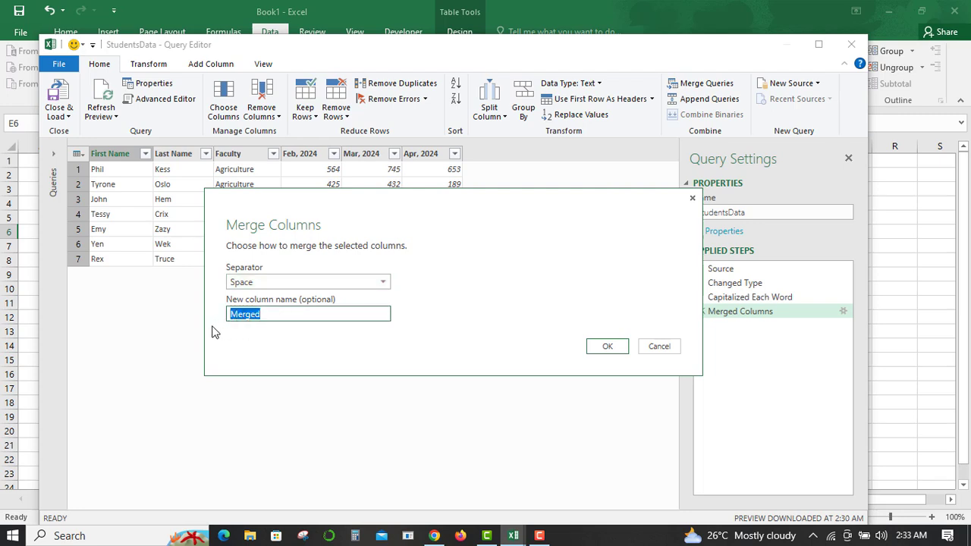
pyautogui.write('Full Name')
pyautogui.click(611, 347)
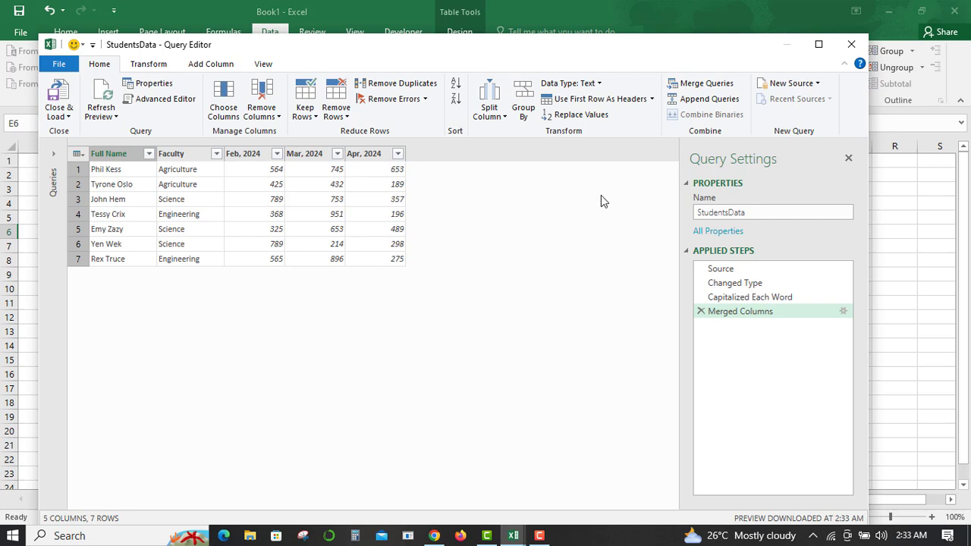
pyautogui.click(751, 89)
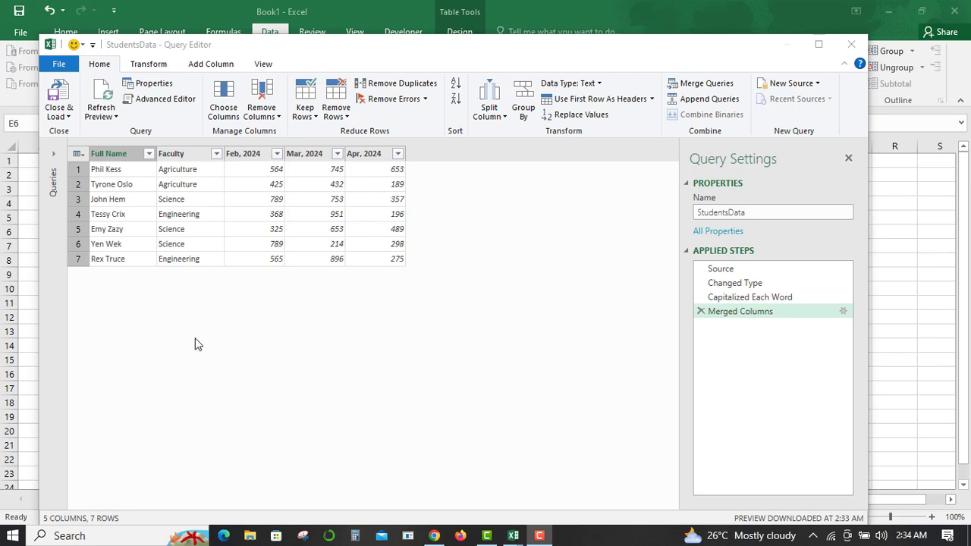
# Apply the Trim transformation to the Full Name column
pyautogui.click(115, 154)
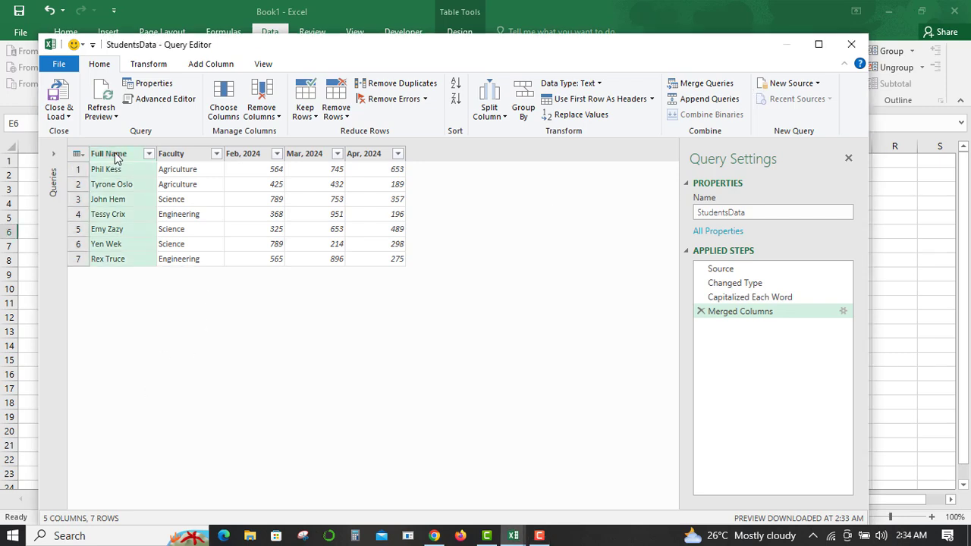
pyautogui.rightClick(114, 154)
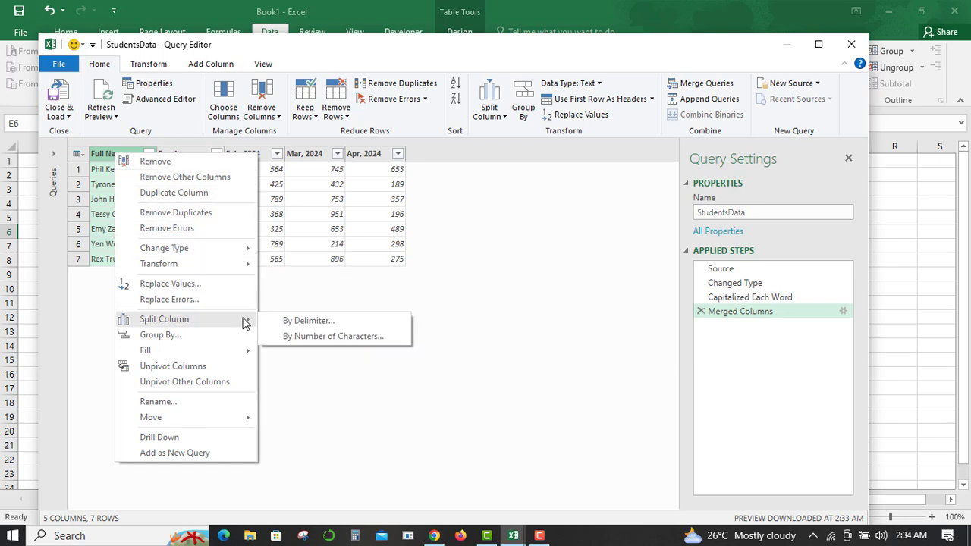
pyautogui.moveTo(250, 271)
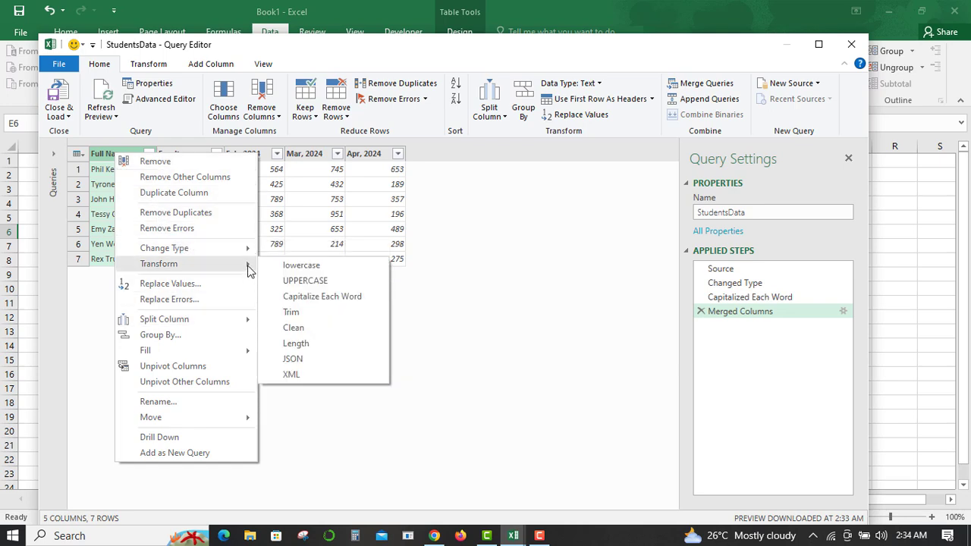
pyautogui.click(307, 312)
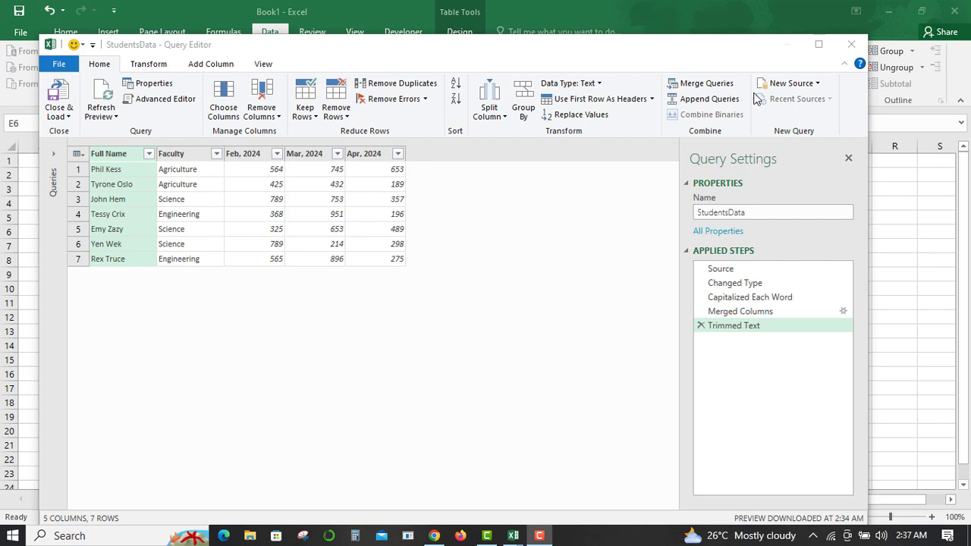
# Unpivot all columns other than Full Name and Faculty
pyautogui.click(254, 157)
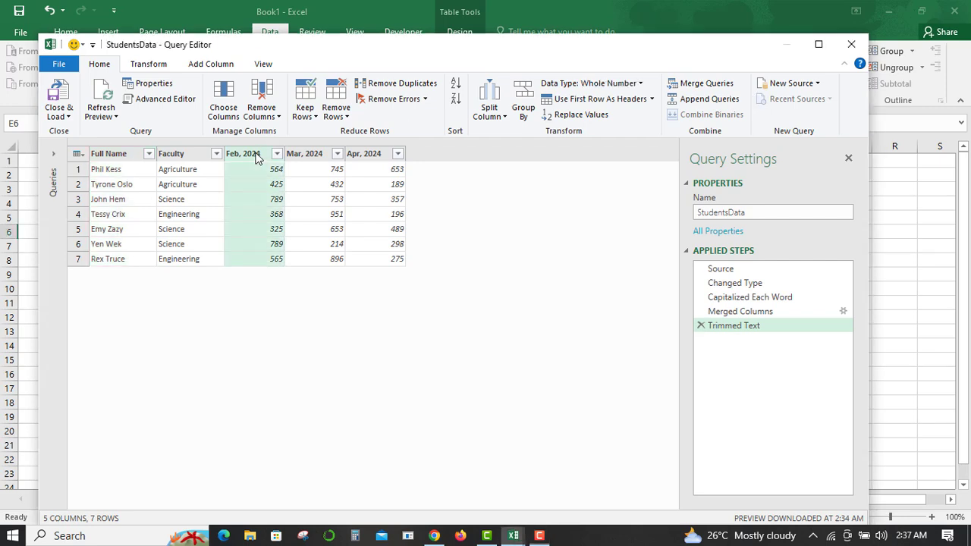
pyautogui.click(300, 155)
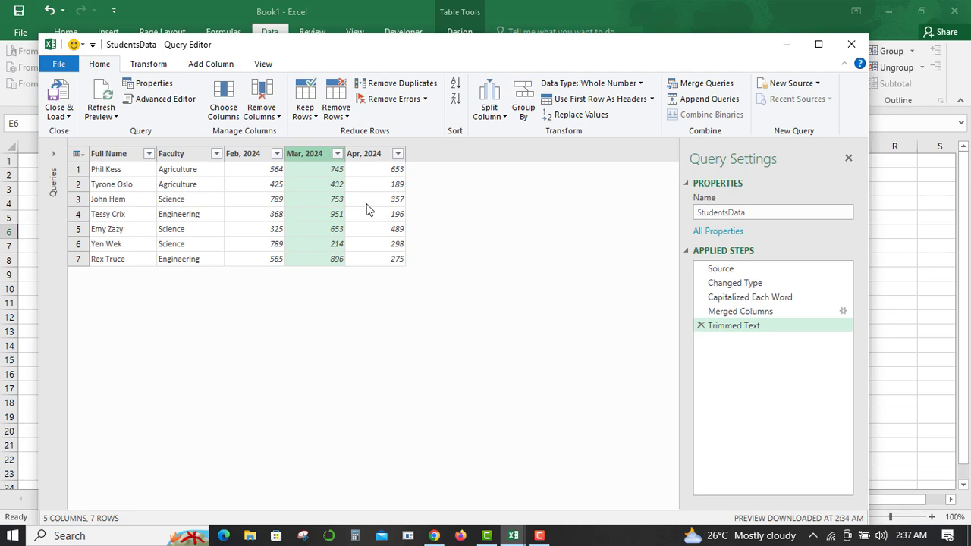
pyautogui.click(112, 155)
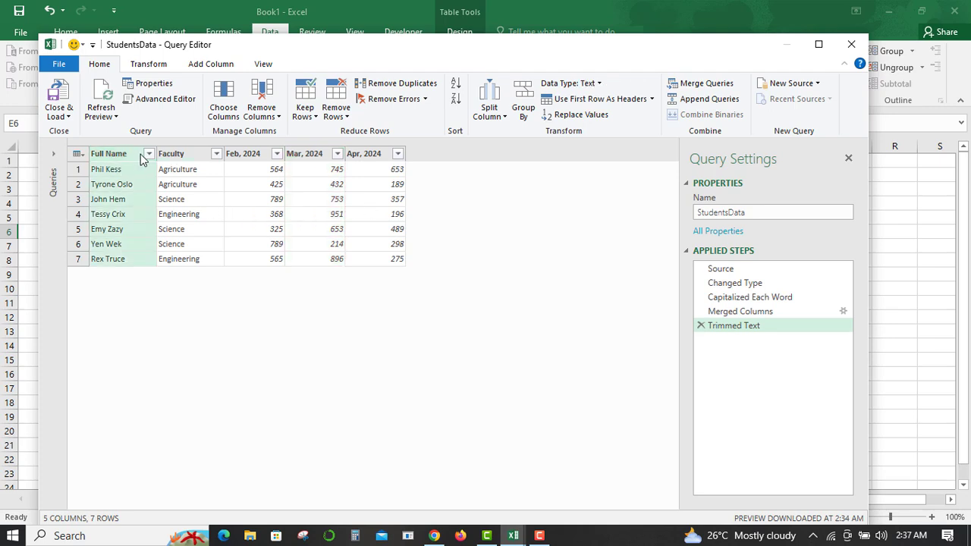
pyautogui.keyDown('ctrl'); pyautogui.click(190, 155); pyautogui.keyUp('ctrl')
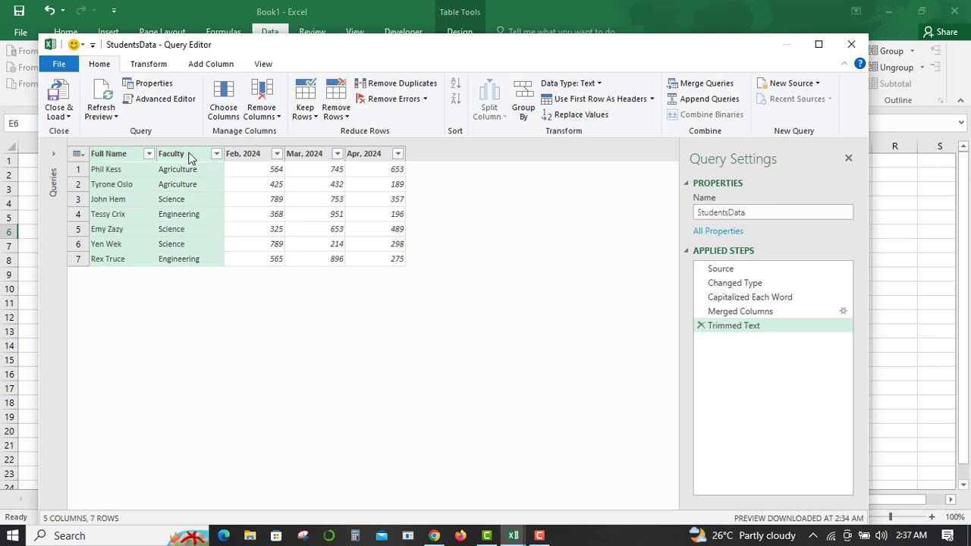
pyautogui.rightClick(190, 158)
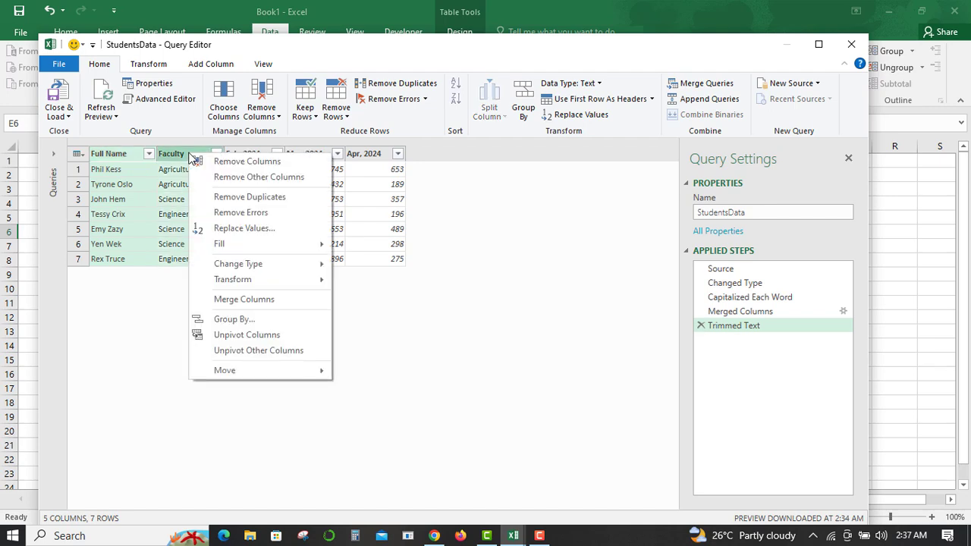
pyautogui.click(245, 353)
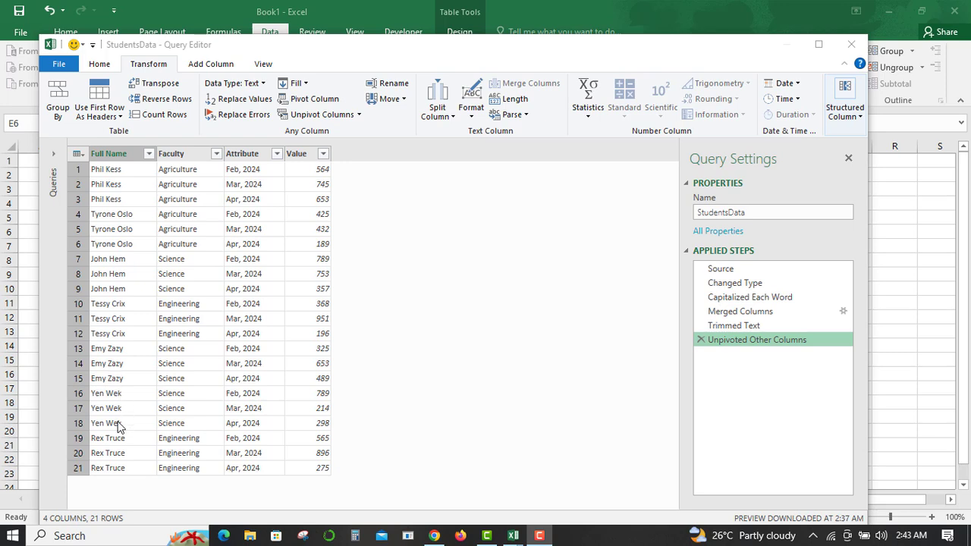
# Rename the Attribute column to Date and the Value column to Code
pyautogui.doubleClick(260, 154)
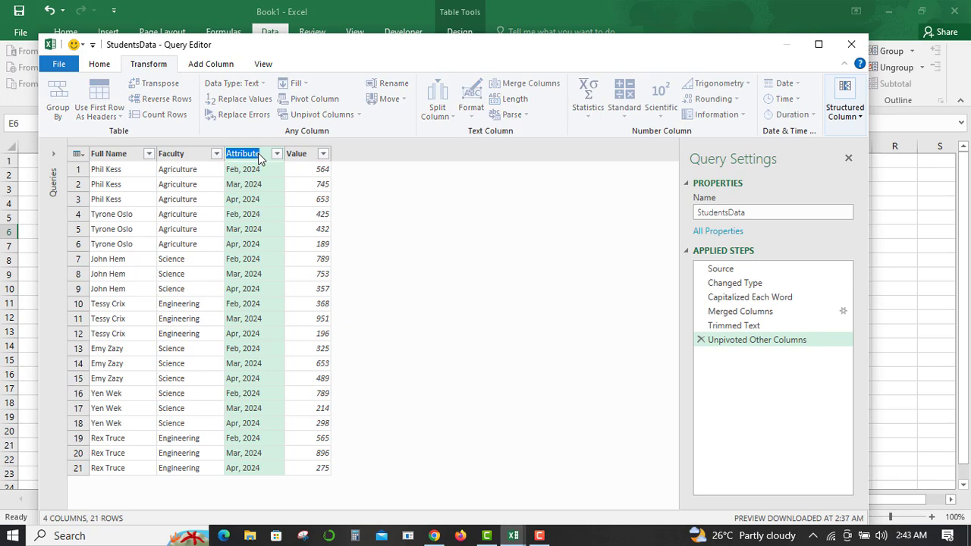
pyautogui.write('Datw')
pyautogui.press('BackSpace')
pyautogui.write('e')
pyautogui.doubleClick(298, 155)
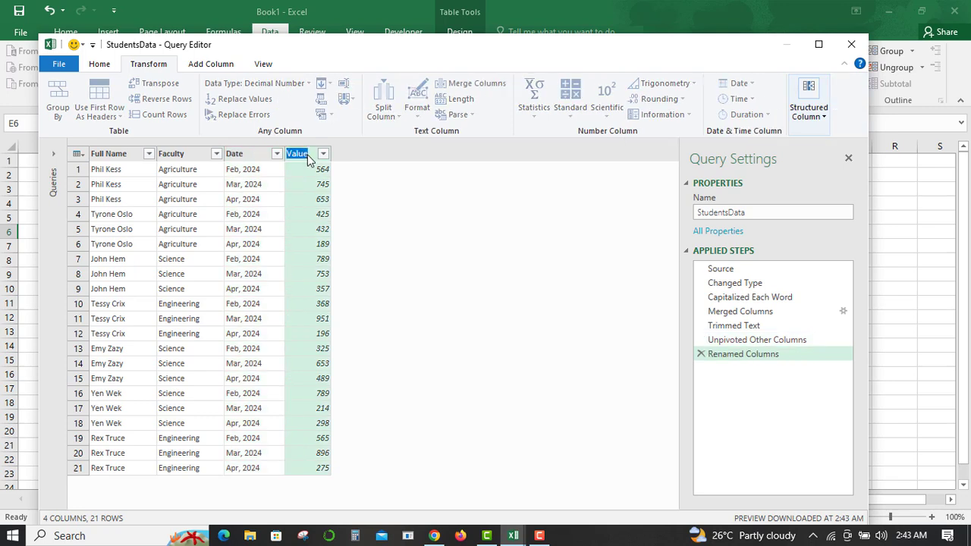
pyautogui.write('Code')
pyautogui.click(371, 184)
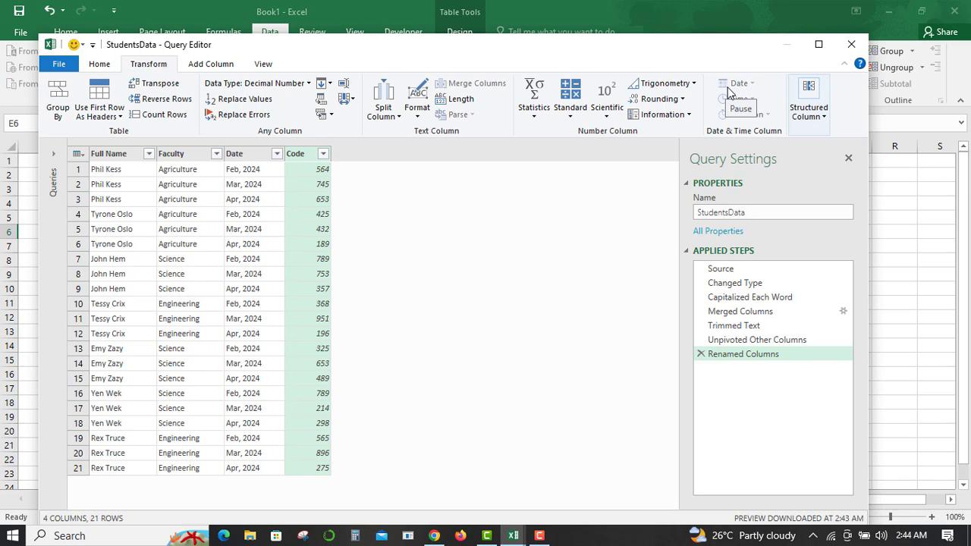
pyautogui.click(748, 92)
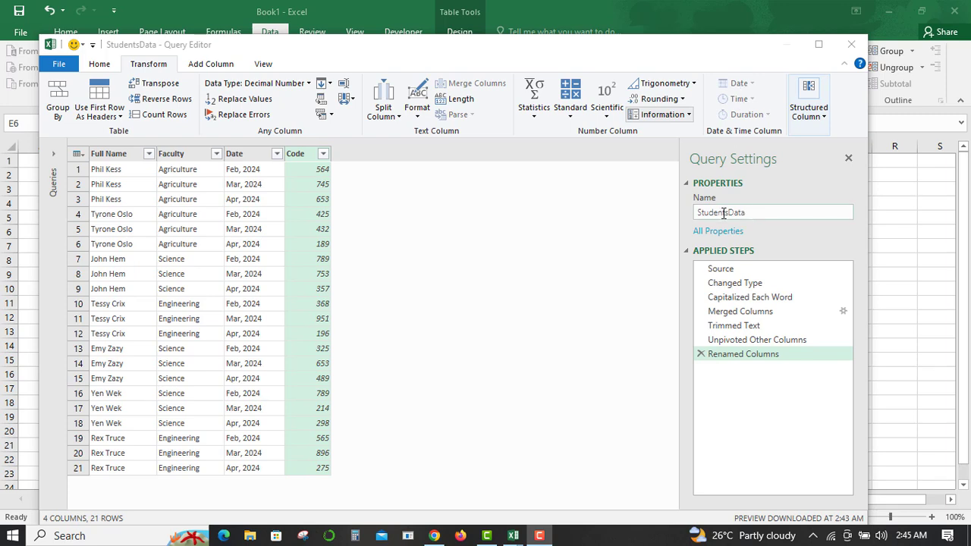
# Rename the query StudentsData_Cleaned and close the editor with Close & Load To
pyautogui.click(749, 213)
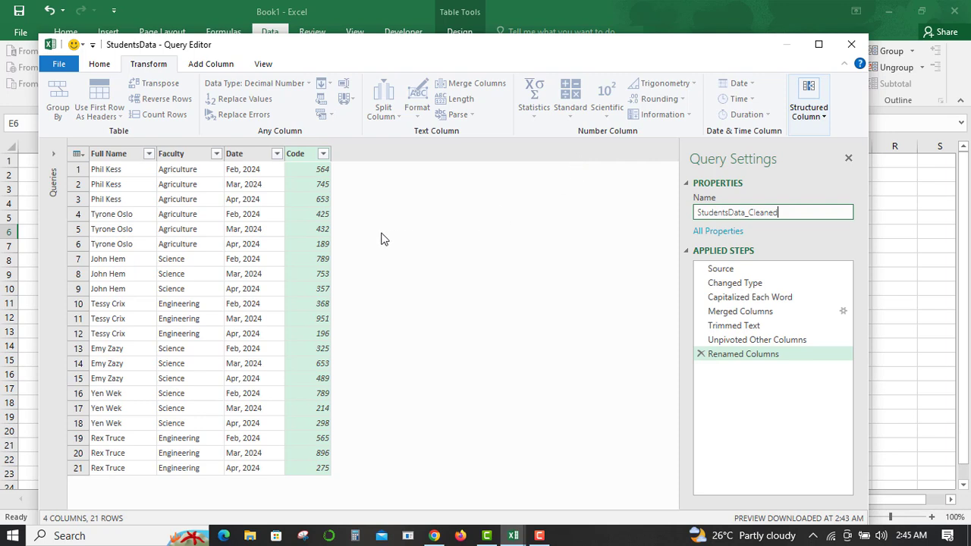
pyautogui.click(99, 68)
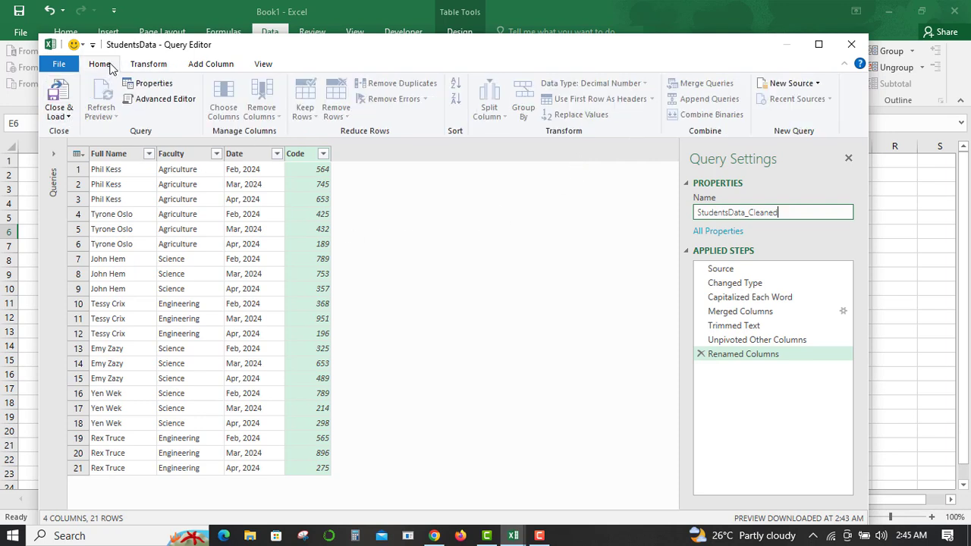
pyautogui.click(71, 114)
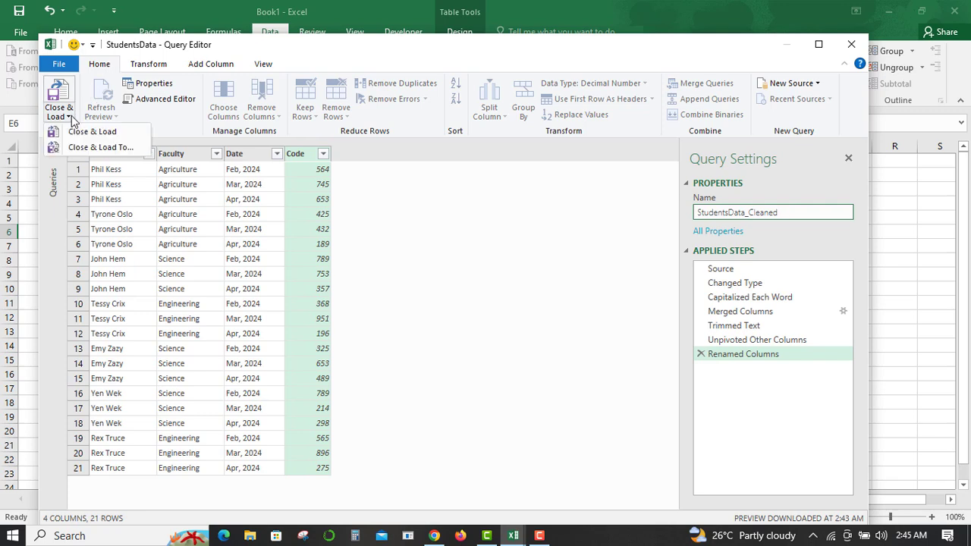
pyautogui.click(95, 149)
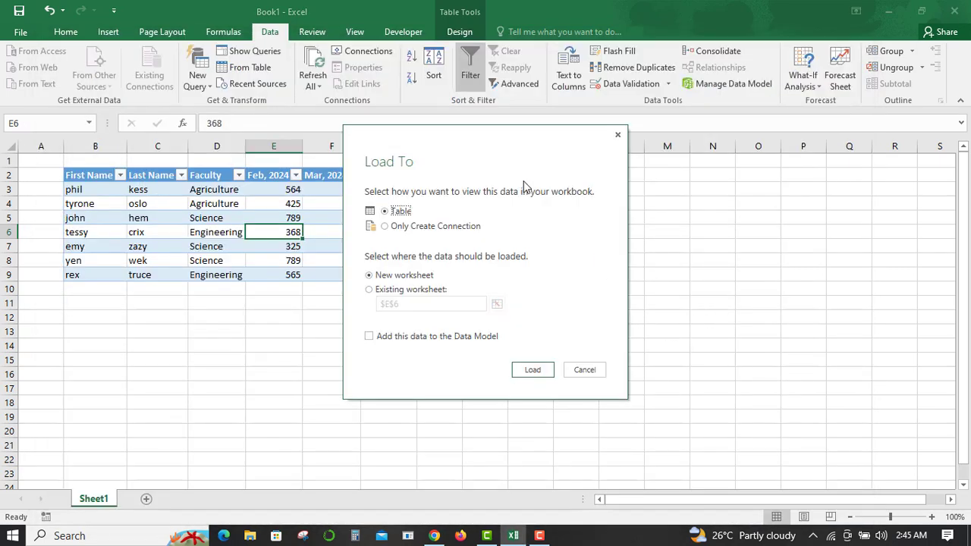
# Load the query as a table into the existing worksheet at range $L$5:$Q$25
pyautogui.moveTo(492, 144); pyautogui.dragTo(655, 163)
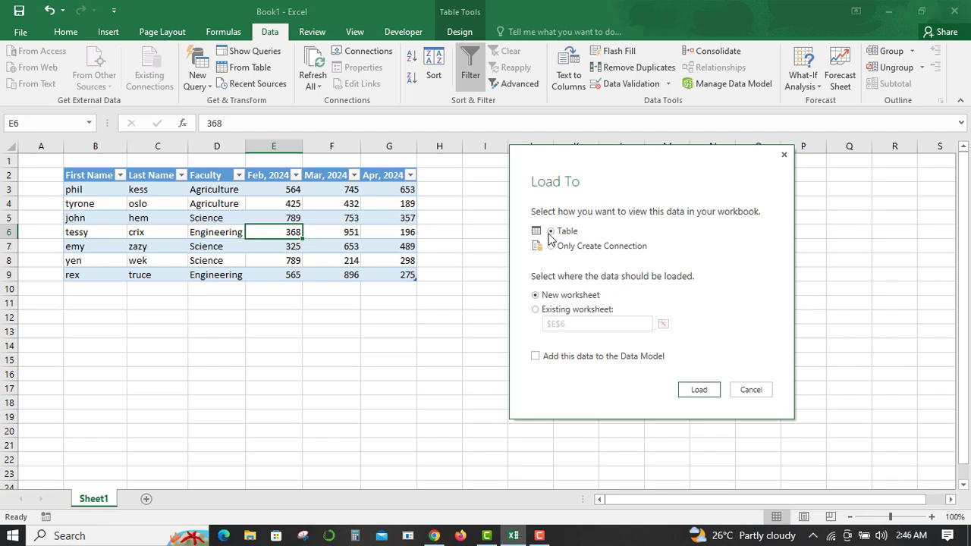
pyautogui.click(536, 310)
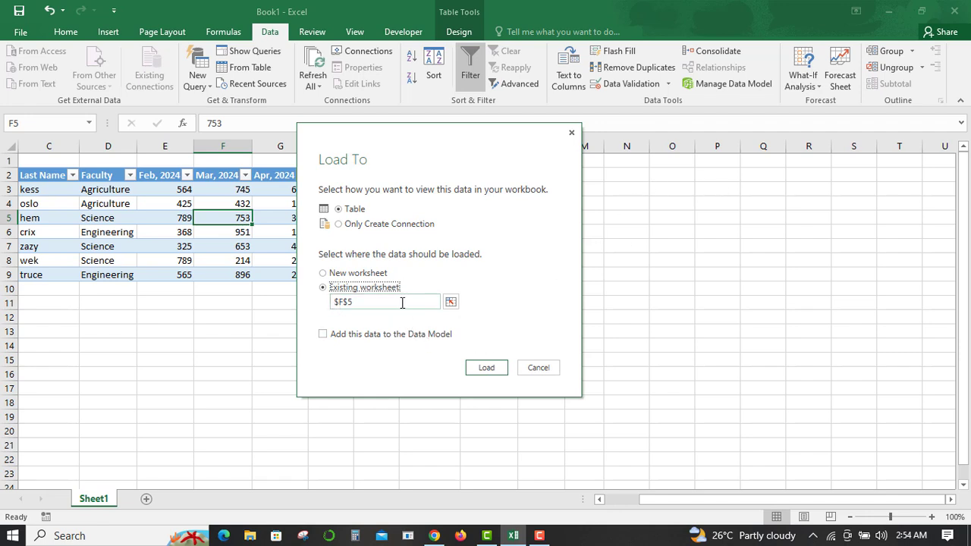
pyautogui.click(450, 302)
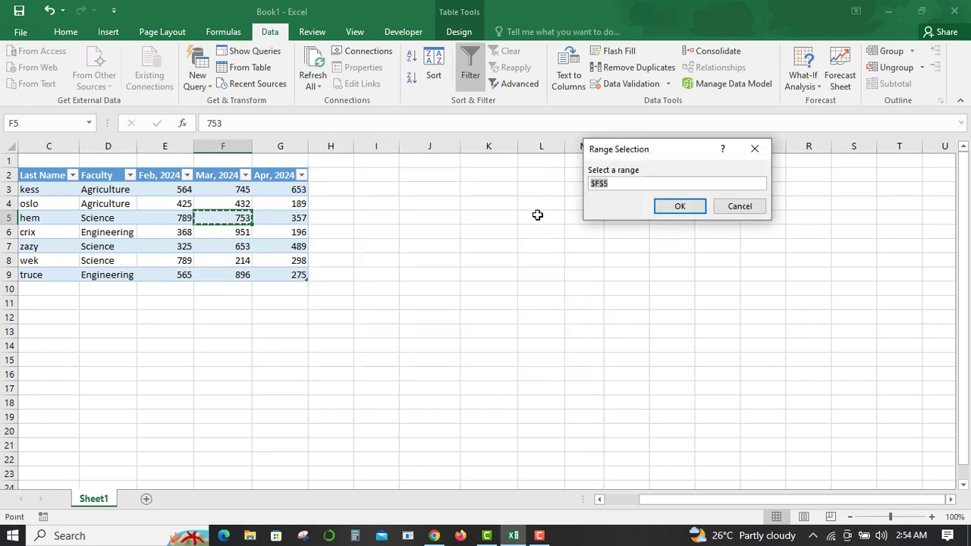
pyautogui.moveTo(537, 216); pyautogui.dragTo(764, 460)
pyautogui.click(680, 206)
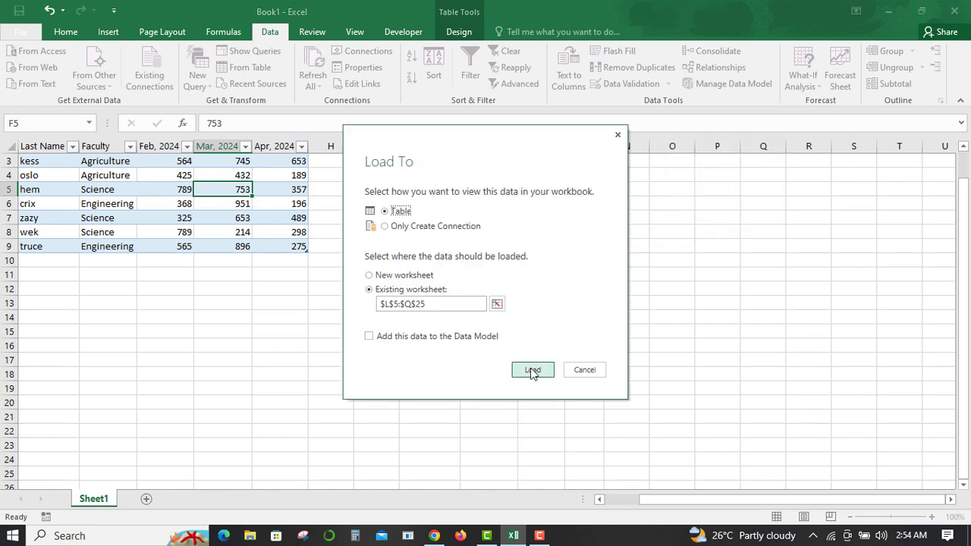
pyautogui.click(532, 370)
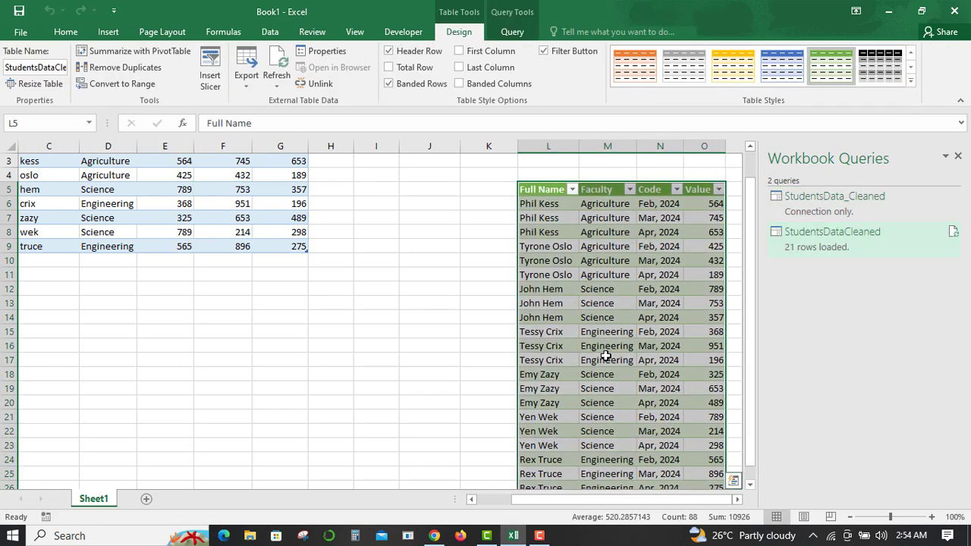
# Add a column headed May, 2024 to the StudentsData table, directly after Apr, 2024
pyautogui.moveTo(749, 347); pyautogui.dragTo(761, 273)
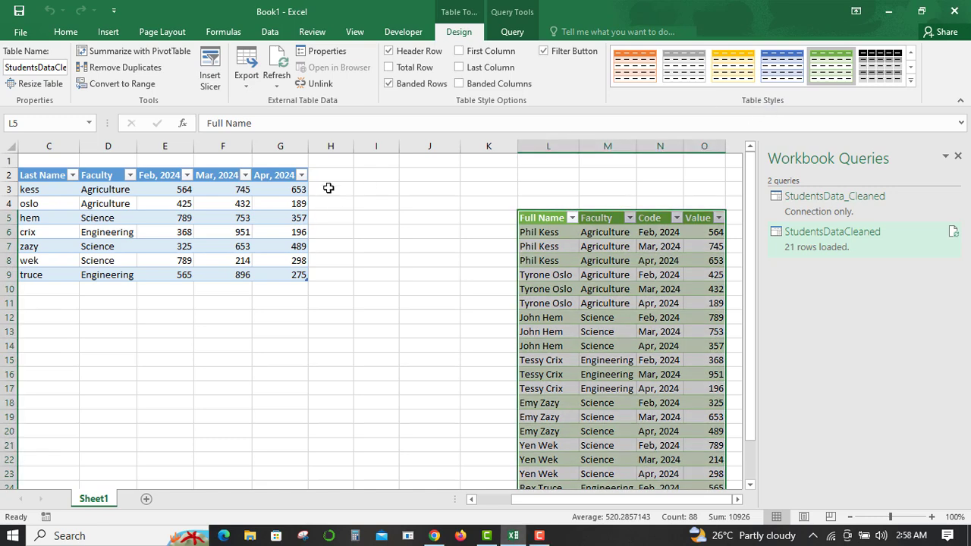
pyautogui.click(329, 185)
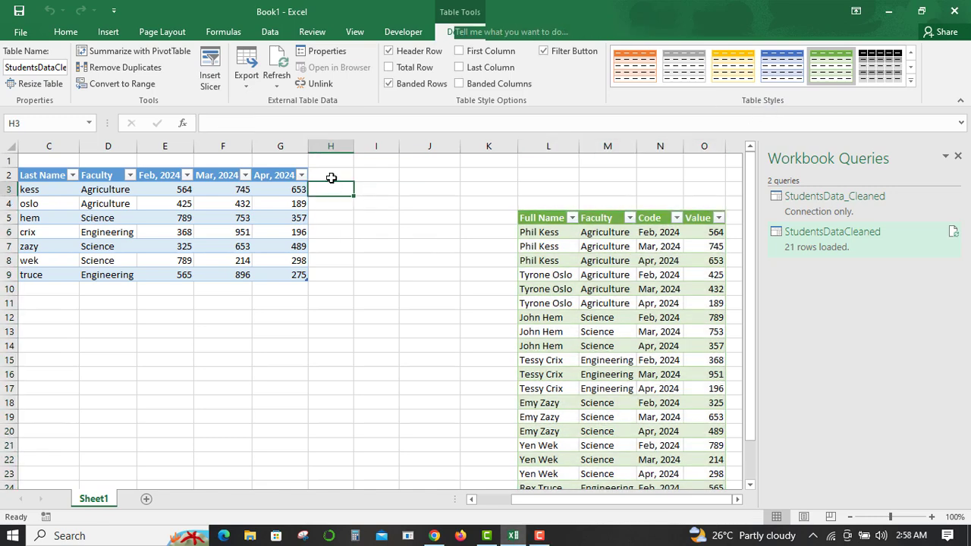
pyautogui.click(330, 177)
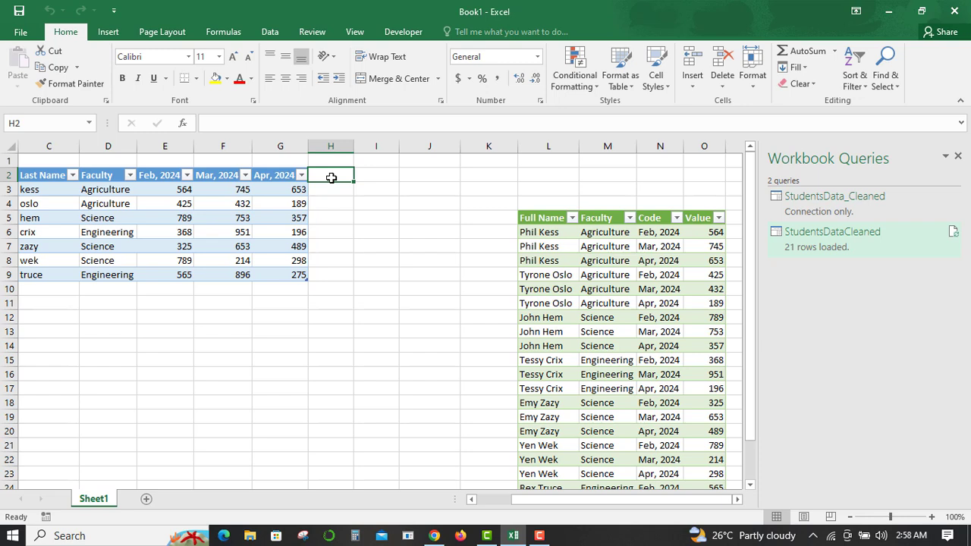
pyautogui.write('May, 2024')
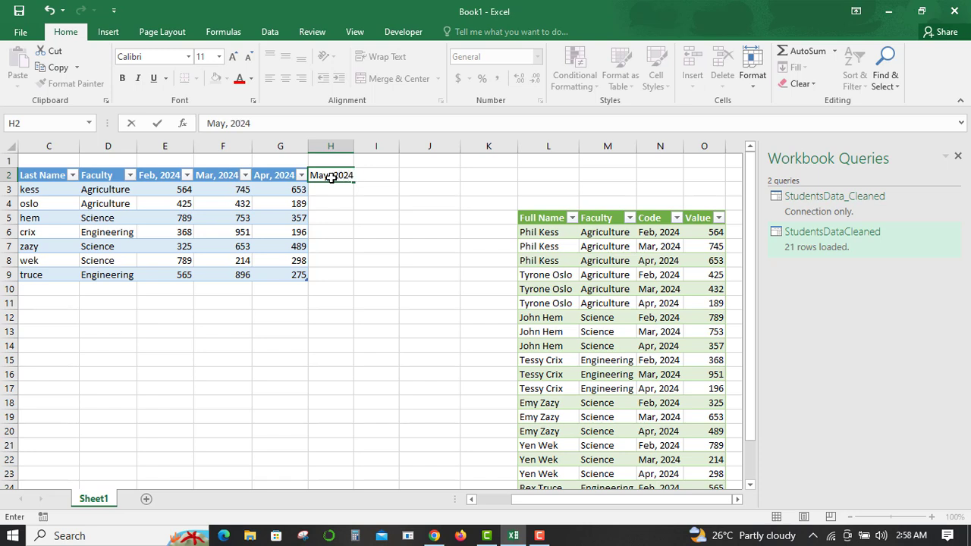
pyautogui.press('Return')
# Fill the May, 2024 column from the first student downward with 51, 5, 8, 45, 2, 1 and 8
pyautogui.write('51')
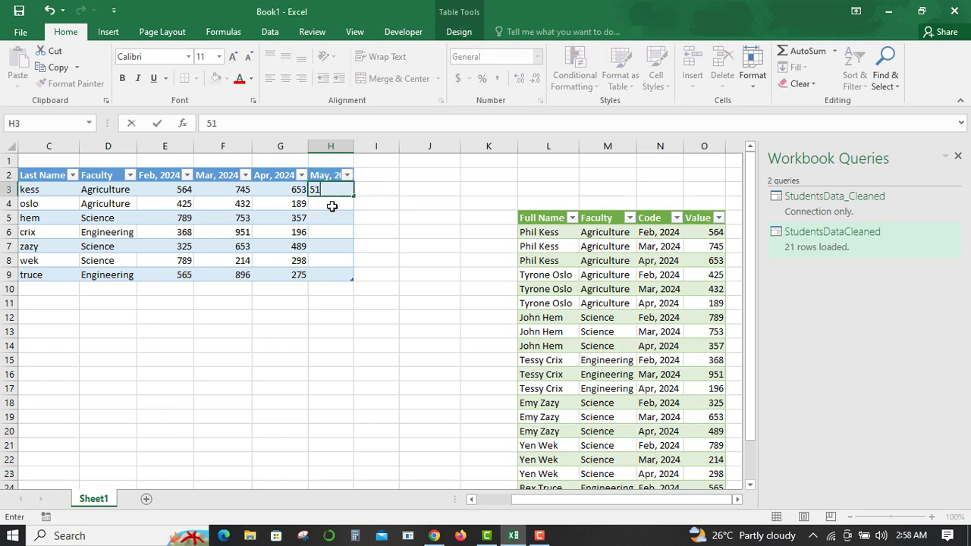
pyautogui.press('Return')
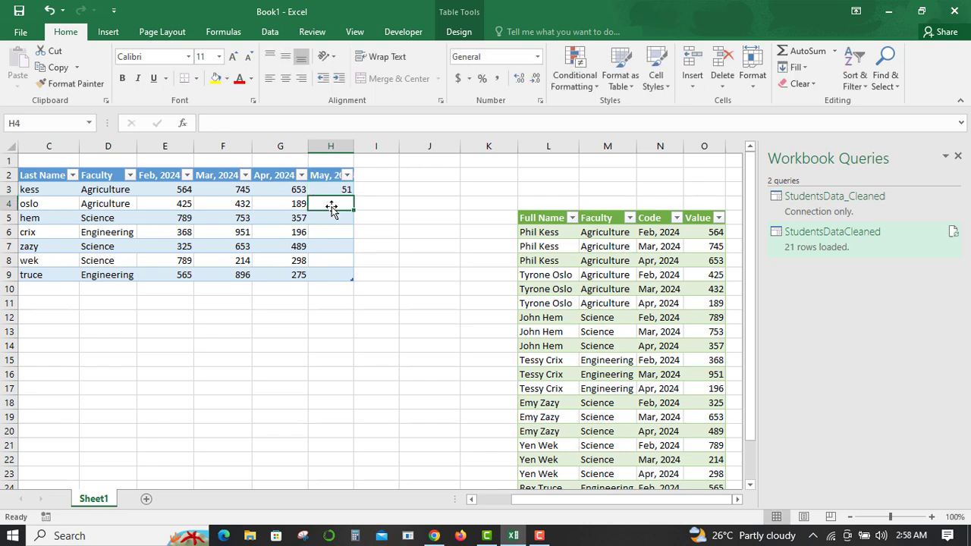
pyautogui.write('5')
pyautogui.press('Return')
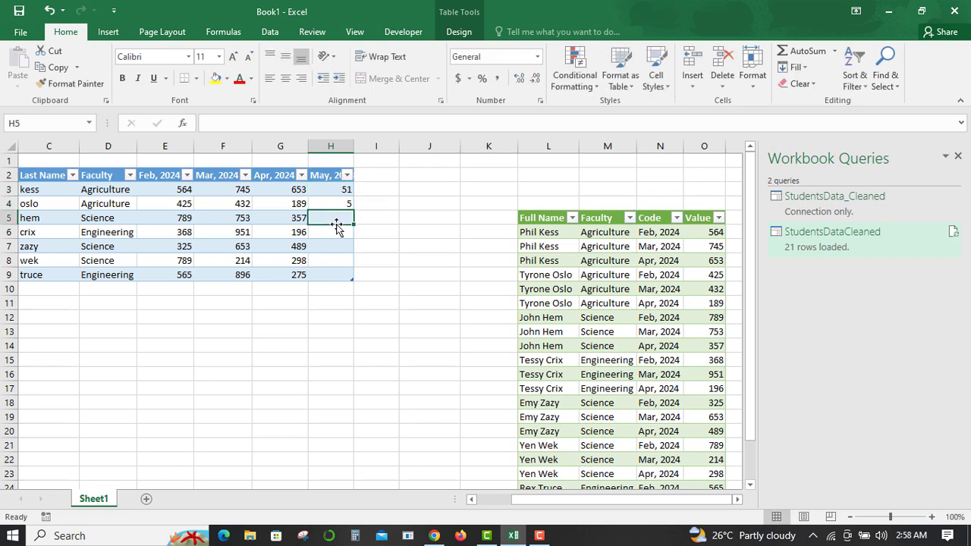
pyautogui.write('8')
pyautogui.press('Return')
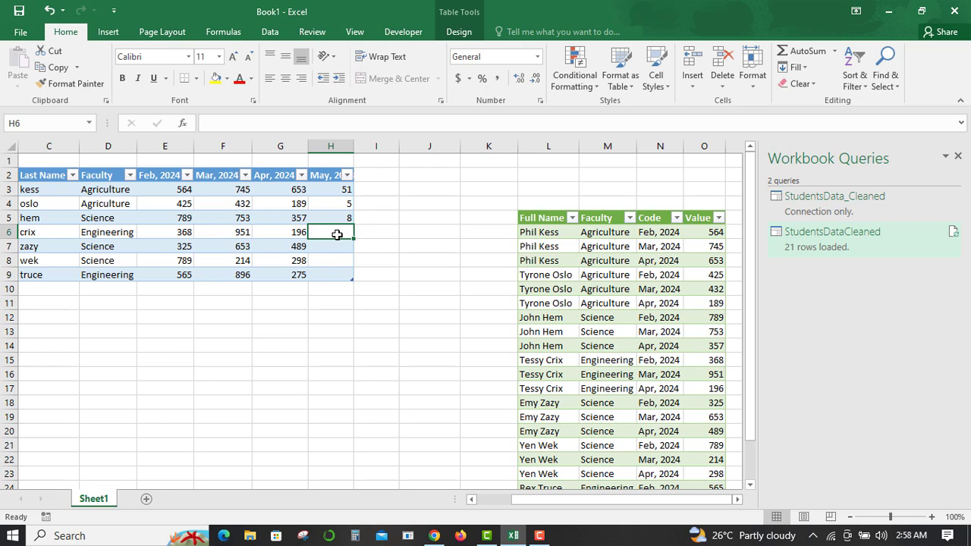
pyautogui.write('45')
pyautogui.press('Return')
pyautogui.write('2')
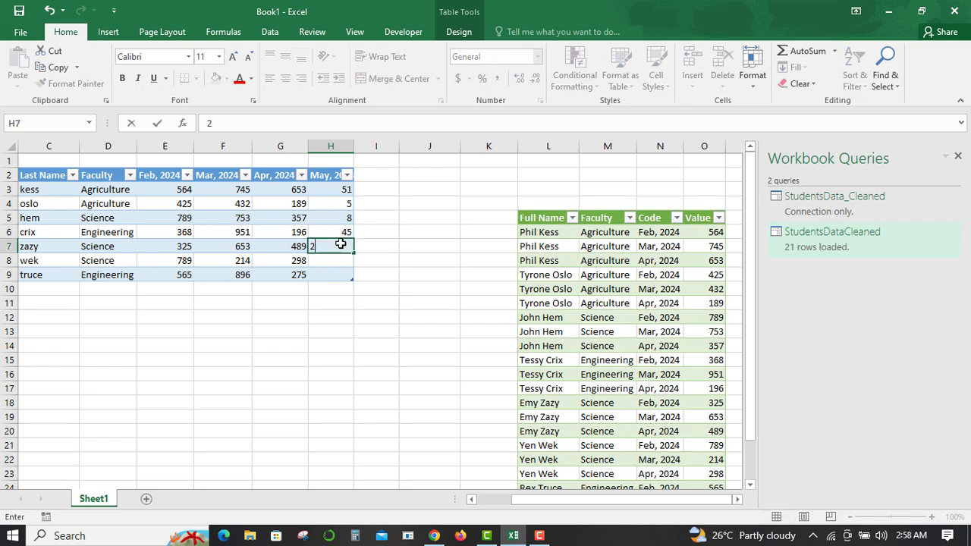
pyautogui.press('Return')
pyautogui.write('1')
pyautogui.press('Return')
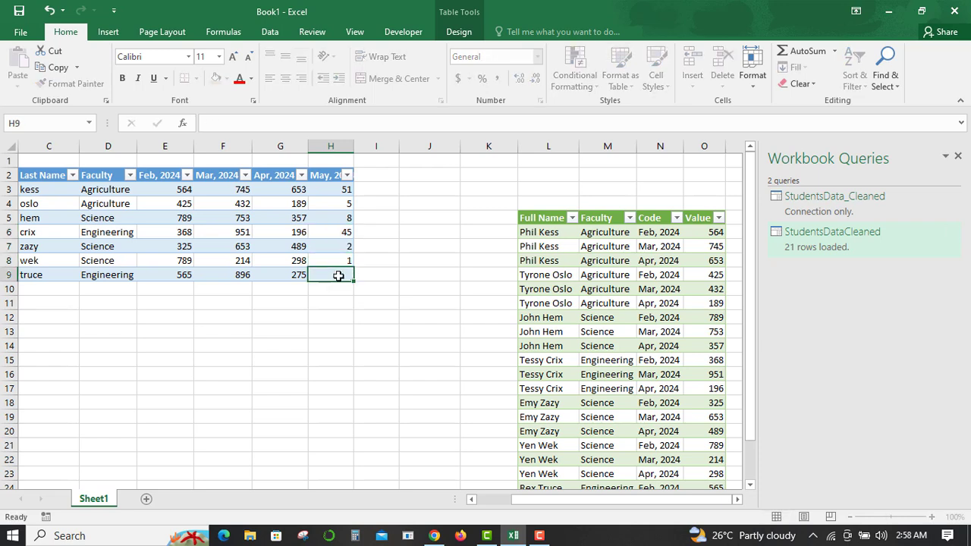
pyautogui.write('8')
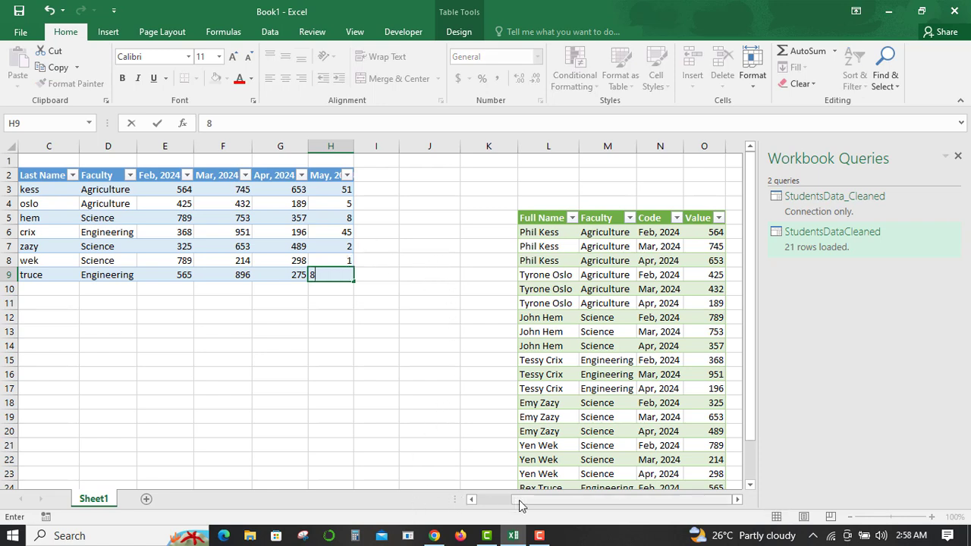
# Refresh the StudentsDataCleaned output table to pull in the new source column
pyautogui.moveTo(513, 506); pyautogui.dragTo(569, 504)
pyautogui.click(592, 289)
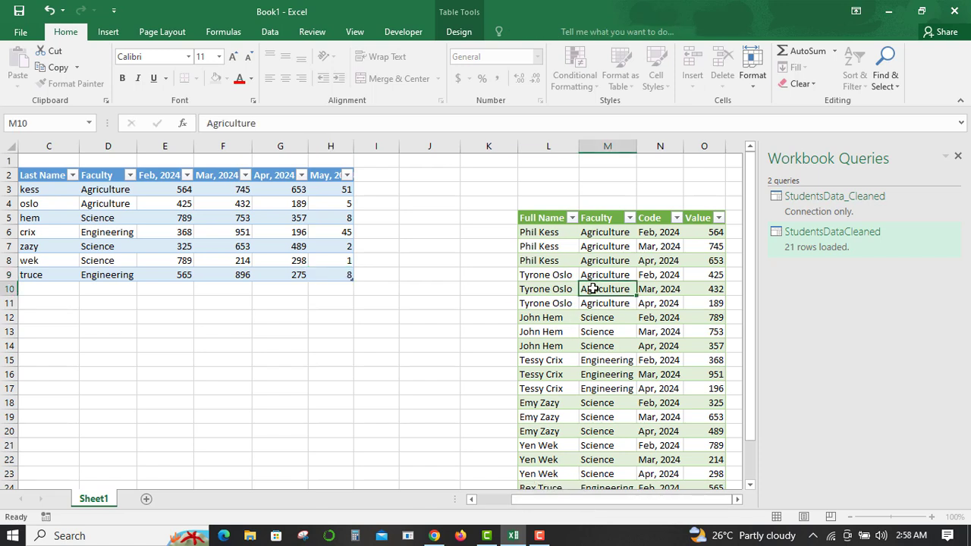
pyautogui.rightClick(593, 289)
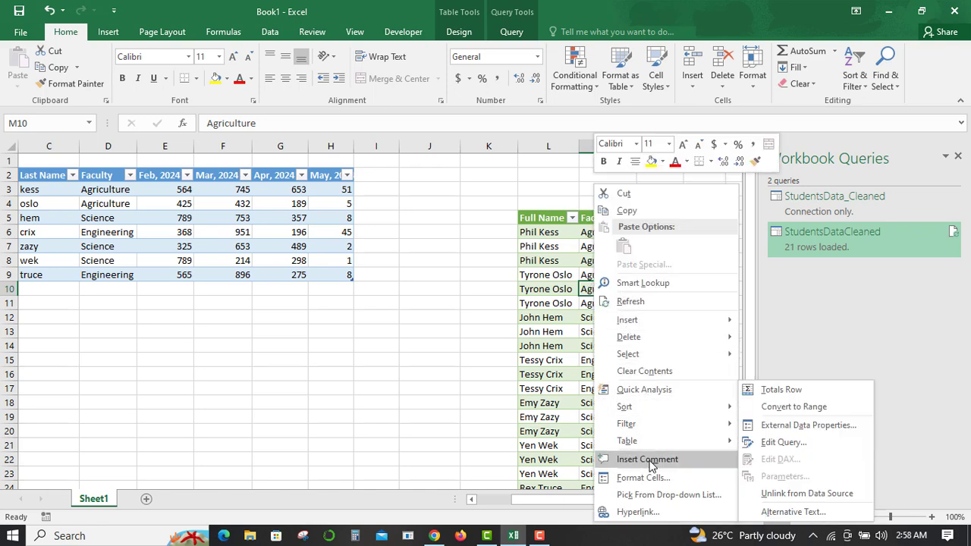
pyautogui.click(650, 301)
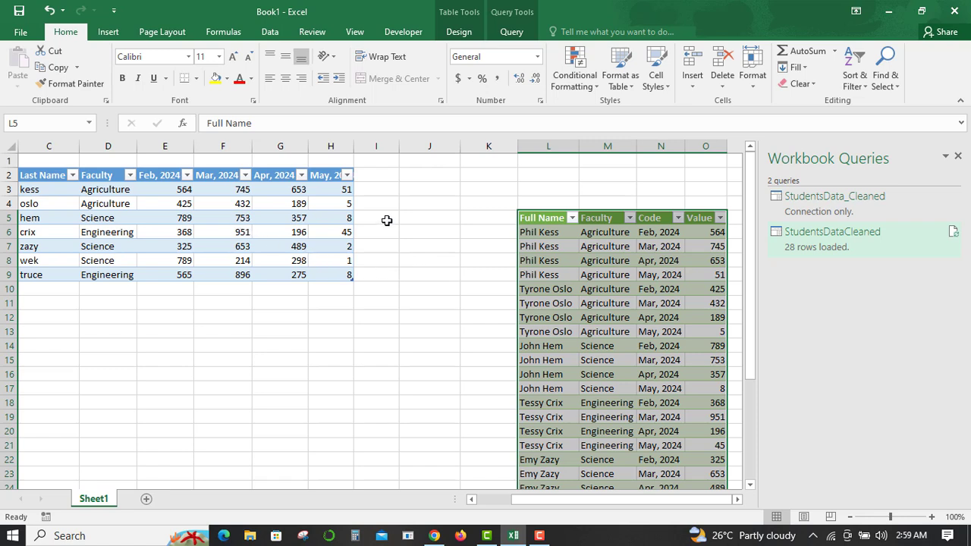
# Create a PivotTable from the StudentsData source table on a new worksheet
pyautogui.click(167, 203)
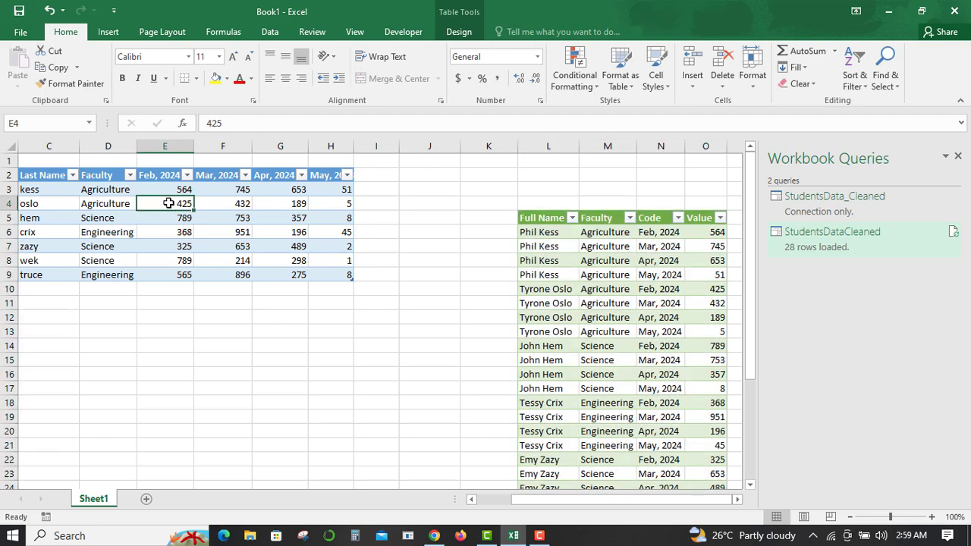
pyautogui.click(108, 34)
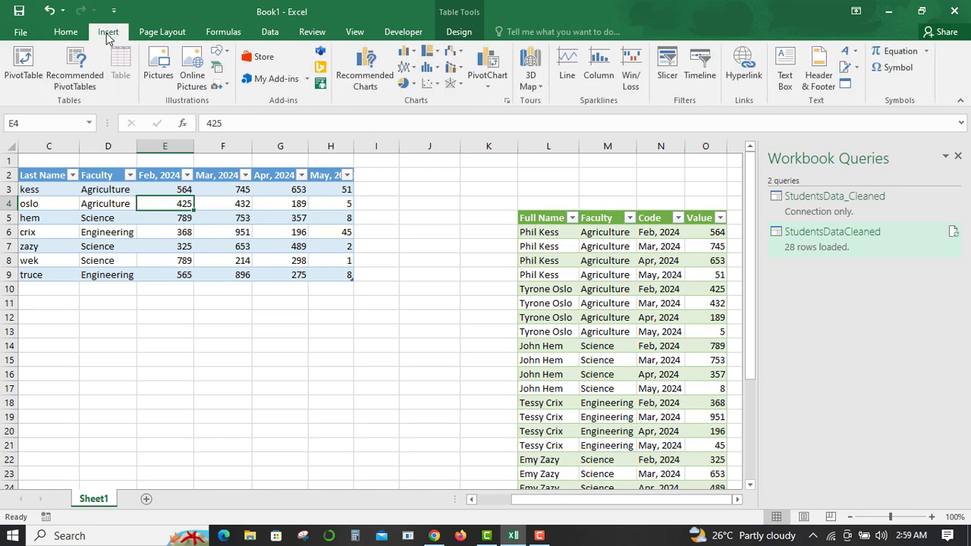
pyautogui.click(25, 65)
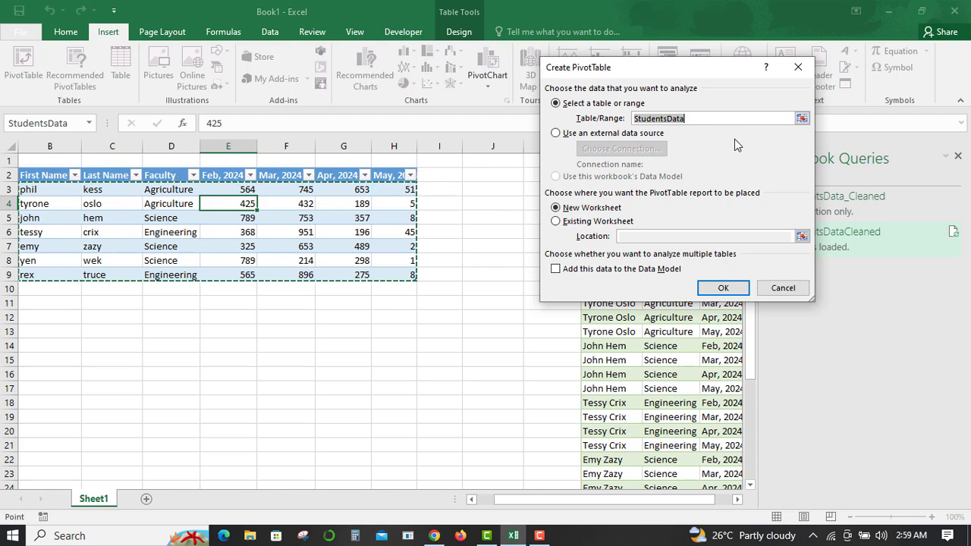
pyautogui.click(734, 140)
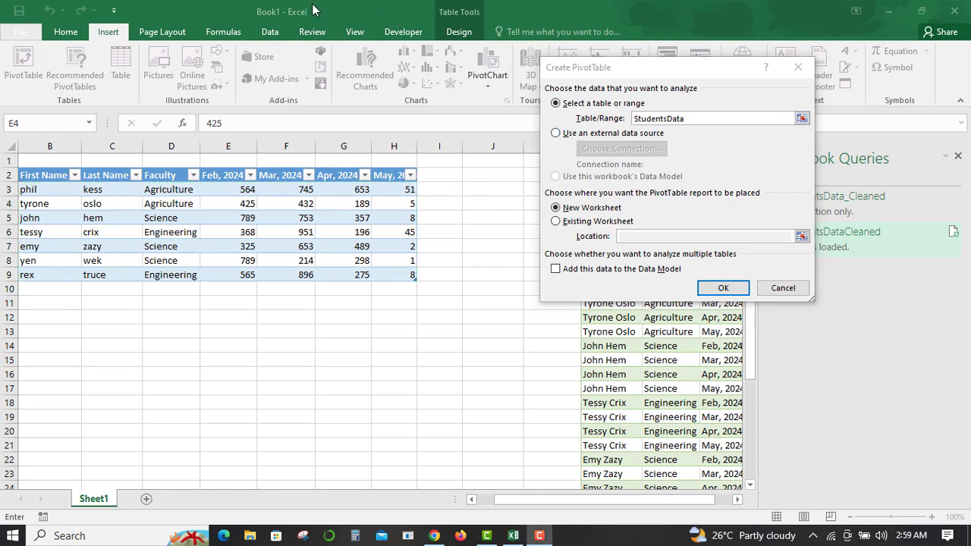
pyautogui.moveTo(608, 66); pyautogui.dragTo(339, 113)
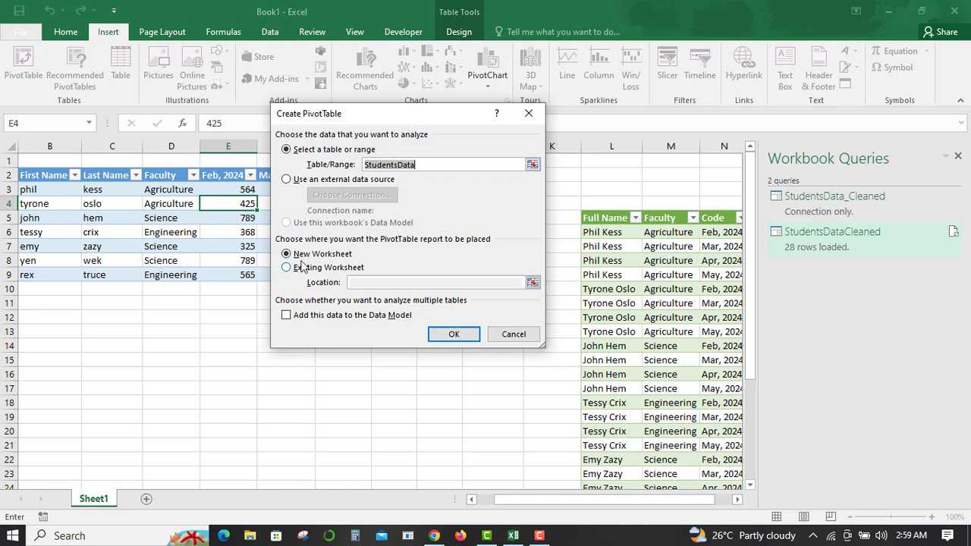
pyautogui.click(447, 332)
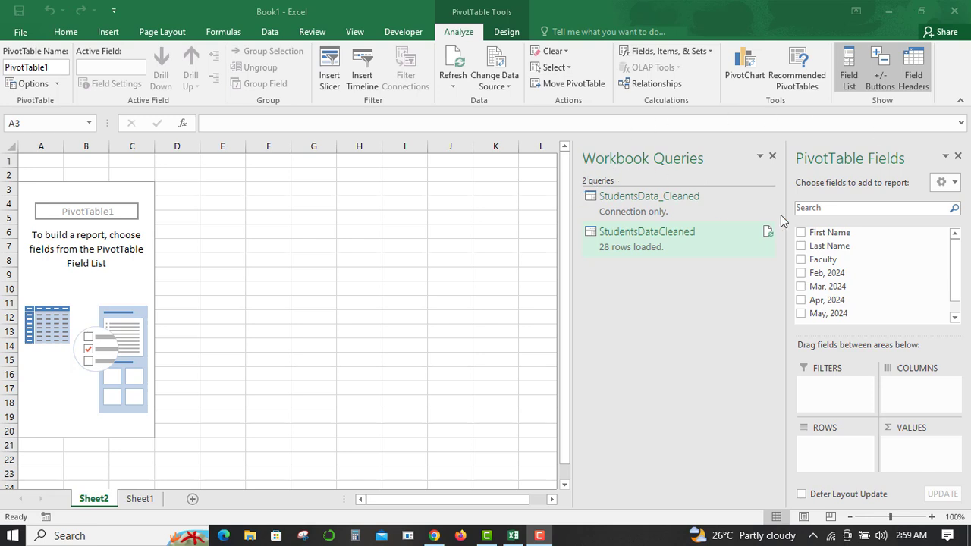
# Lay out the PivotTable with First Name as columns, Faculty as rows and Feb, 2024 as values
pyautogui.click(762, 159)
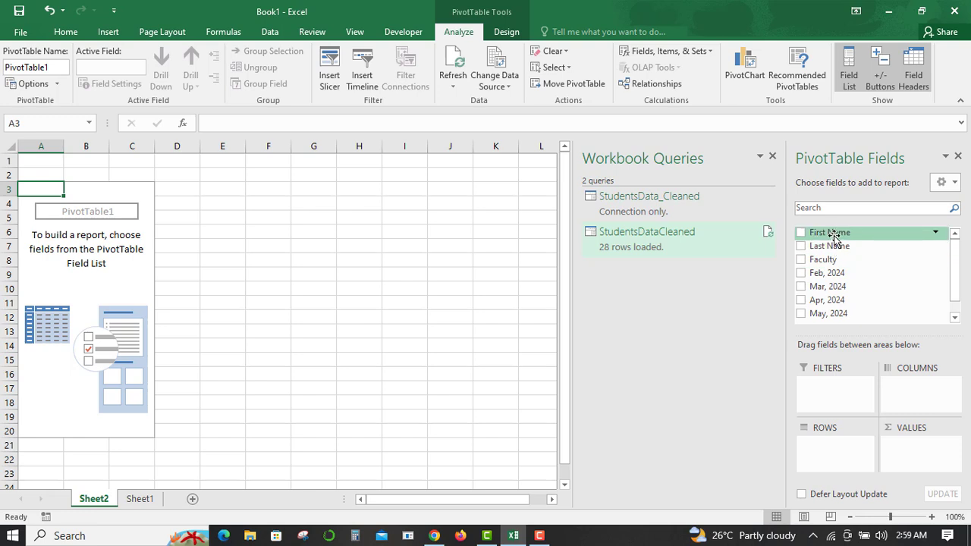
pyautogui.moveTo(824, 235); pyautogui.dragTo(903, 401)
pyautogui.moveTo(902, 400); pyautogui.dragTo(902, 399)
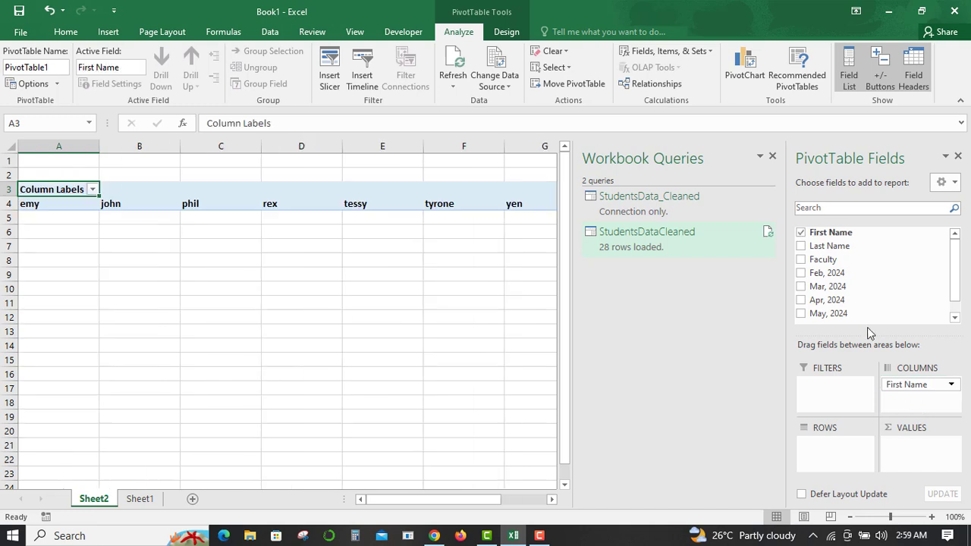
pyautogui.moveTo(831, 266); pyautogui.dragTo(837, 453)
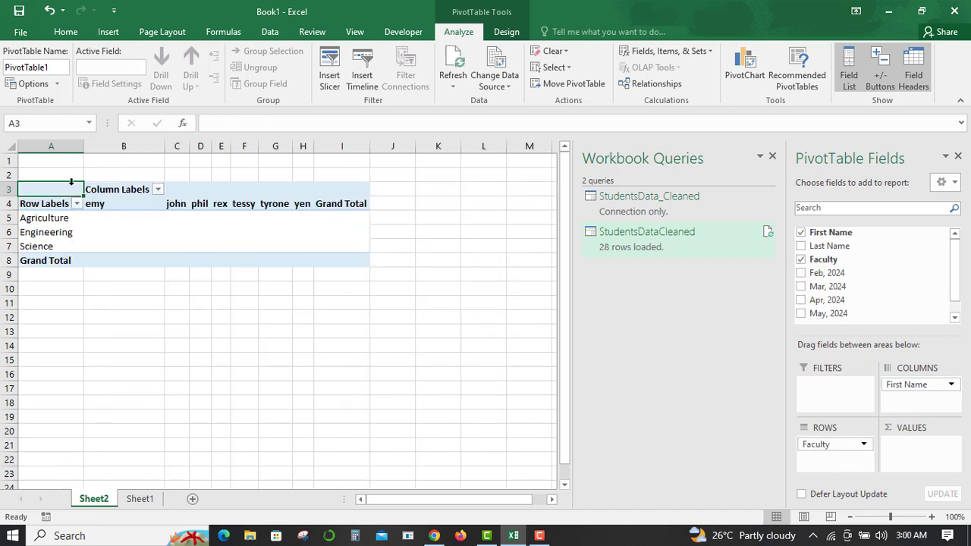
pyautogui.click(56, 226)
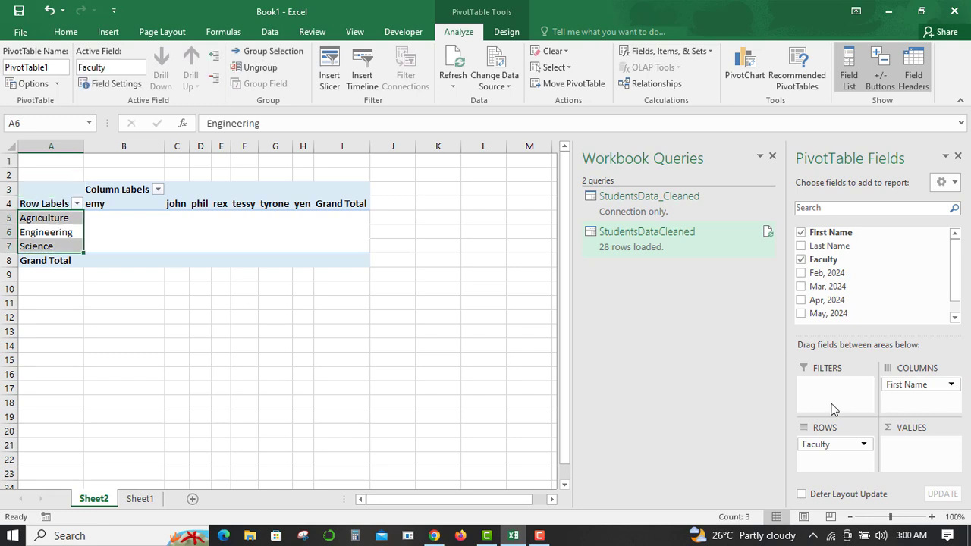
pyautogui.moveTo(825, 276); pyautogui.dragTo(900, 451)
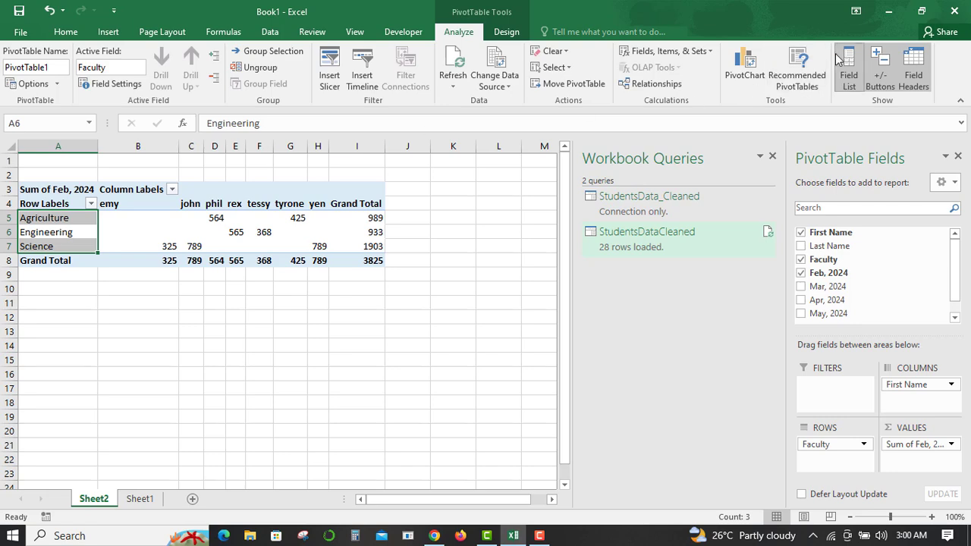
# Summarize the StudentsDataCleaned table on Sheet1 with a PivotTable on a new worksheet
pyautogui.click(140, 498)
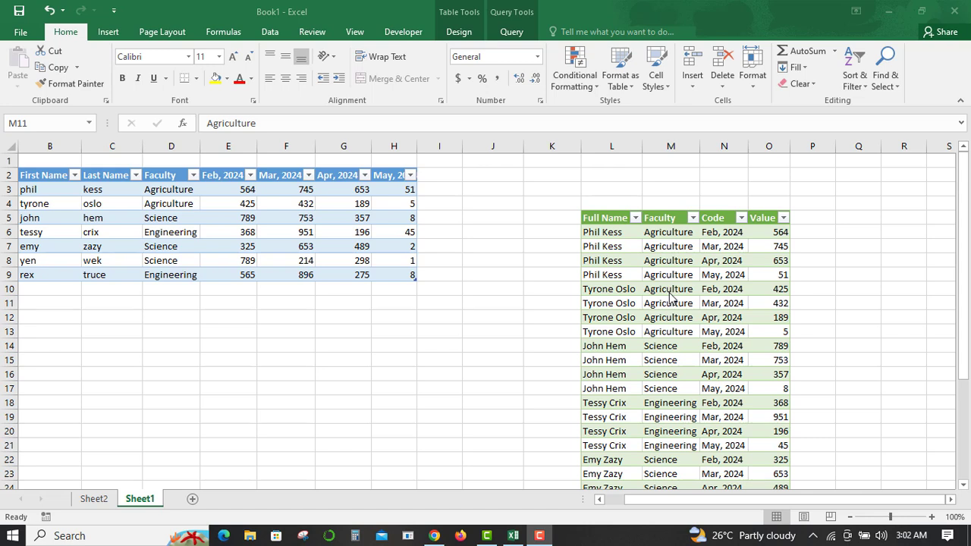
pyautogui.click(667, 297)
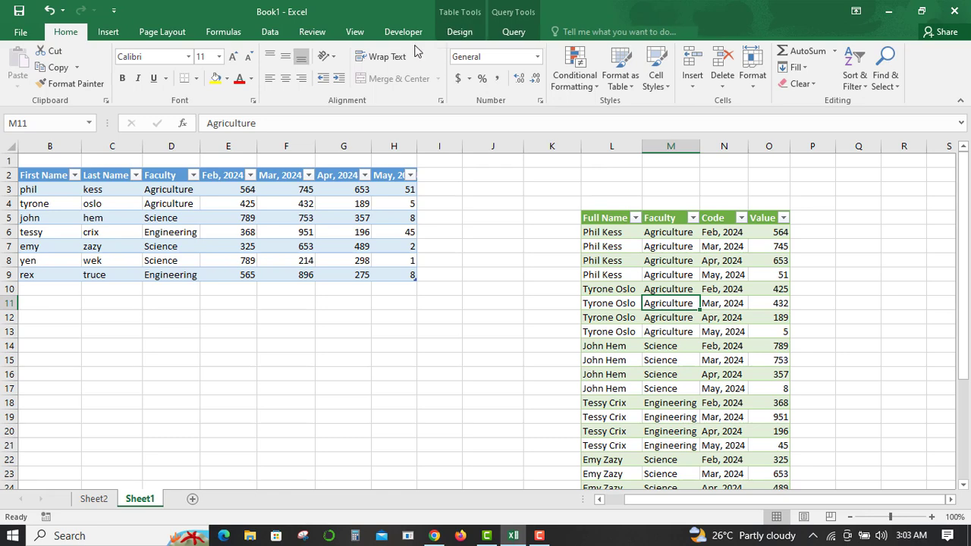
pyautogui.click(459, 32)
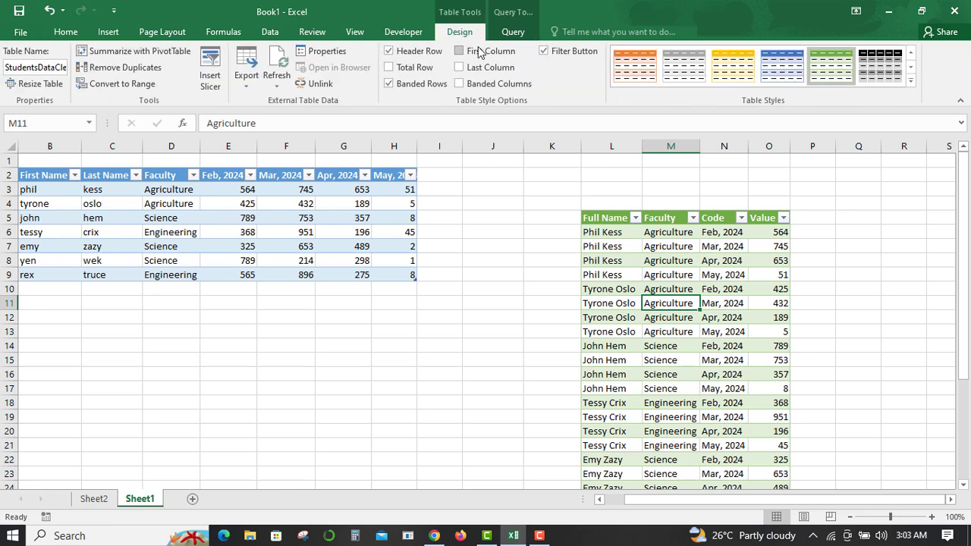
pyautogui.click(137, 50)
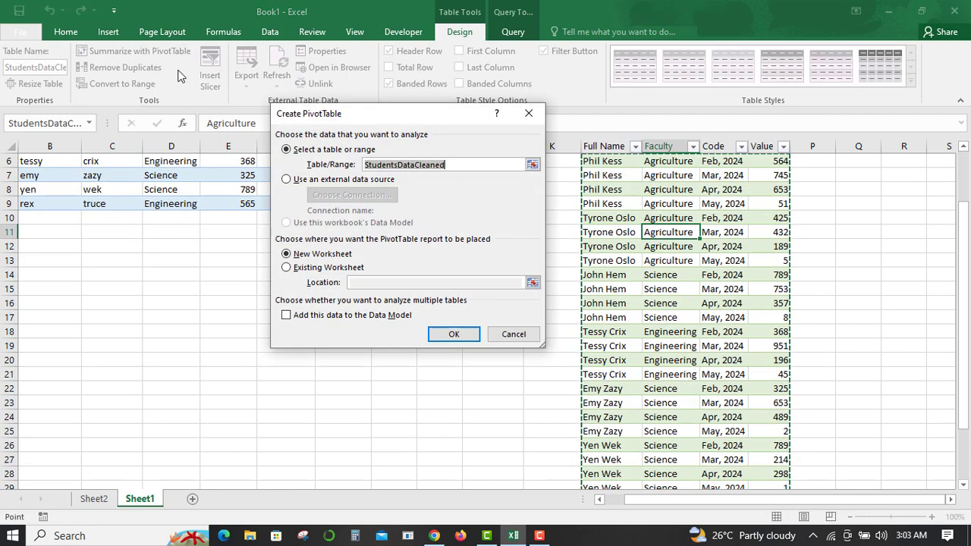
pyautogui.click(451, 335)
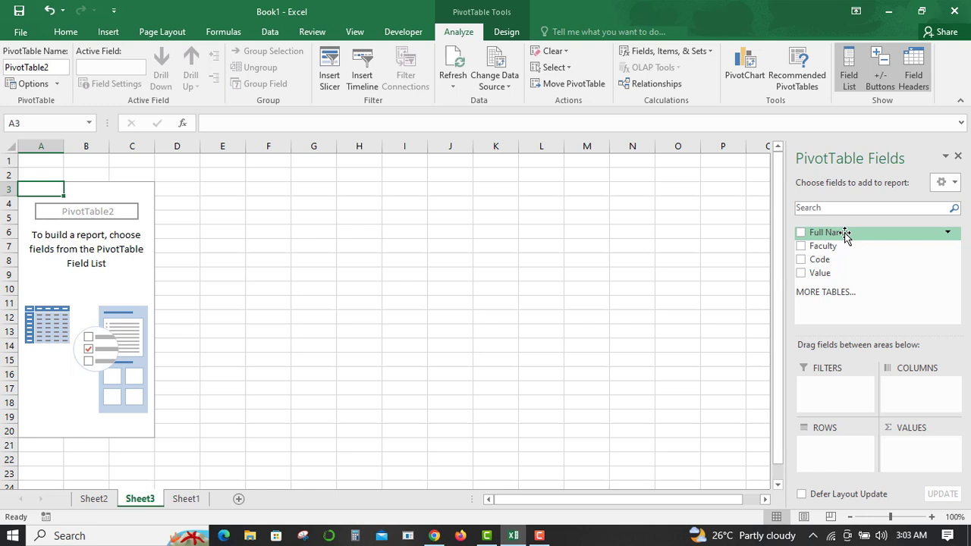
# Lay out the new PivotTable with Full Name as columns, Code as rows, and Faculty and Value as values
pyautogui.moveTo(845, 235); pyautogui.dragTo(893, 394)
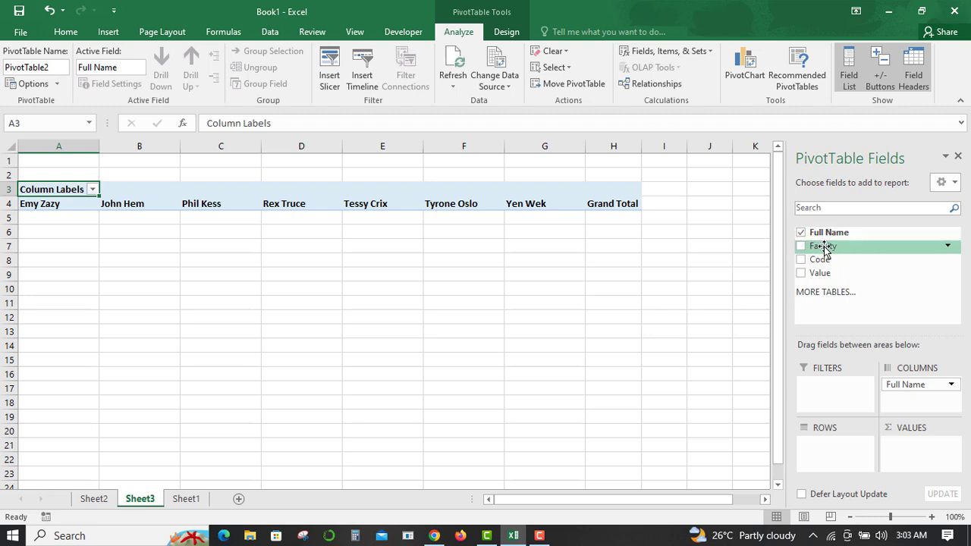
pyautogui.moveTo(824, 249); pyautogui.dragTo(899, 447)
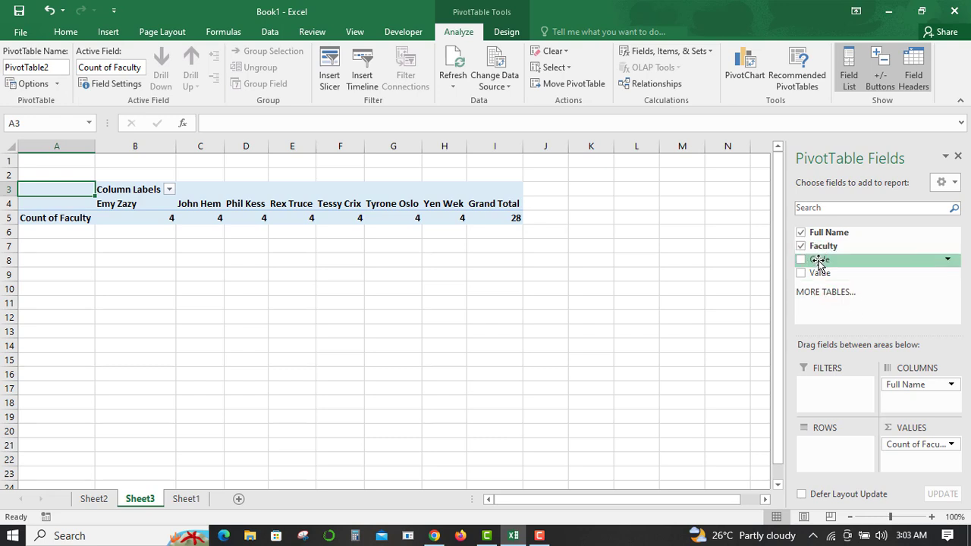
pyautogui.moveTo(818, 263); pyautogui.dragTo(832, 453)
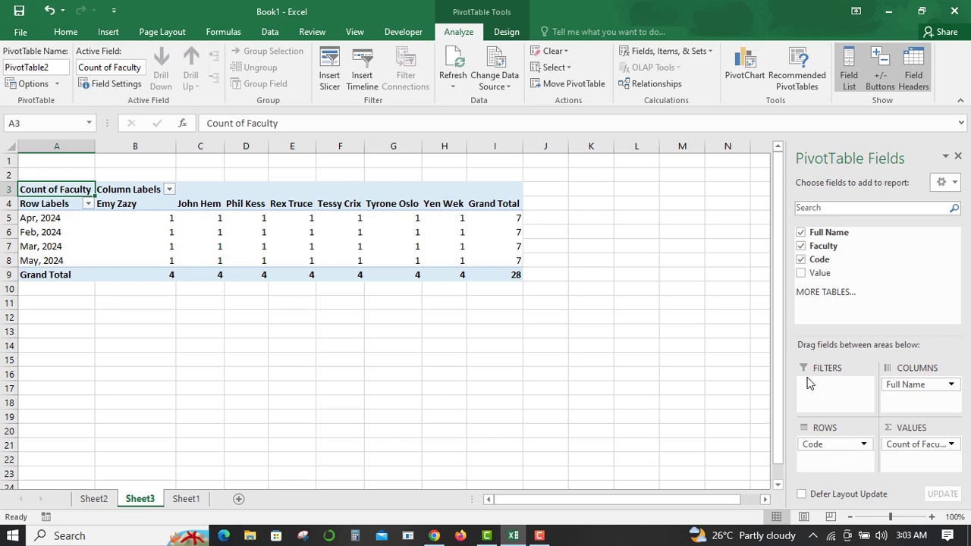
pyautogui.moveTo(822, 273); pyautogui.dragTo(903, 465)
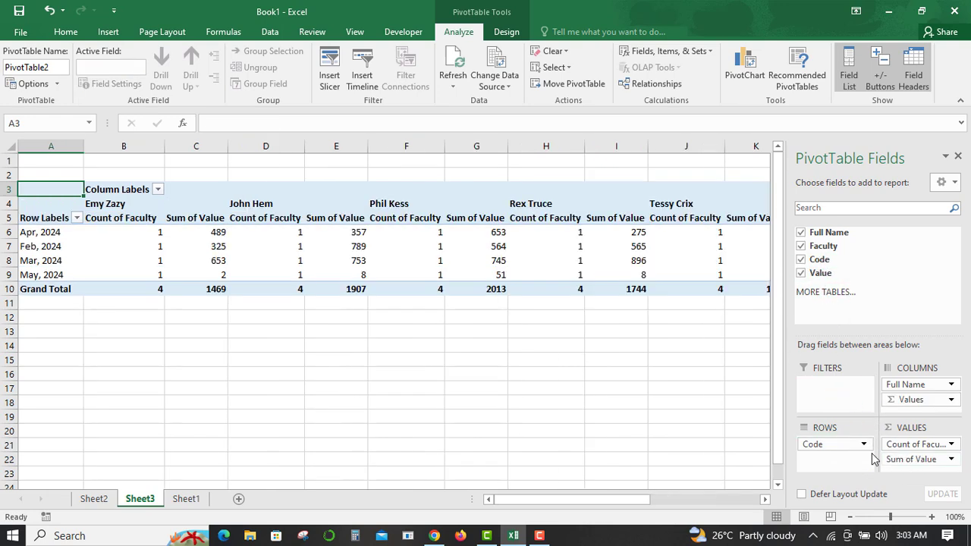